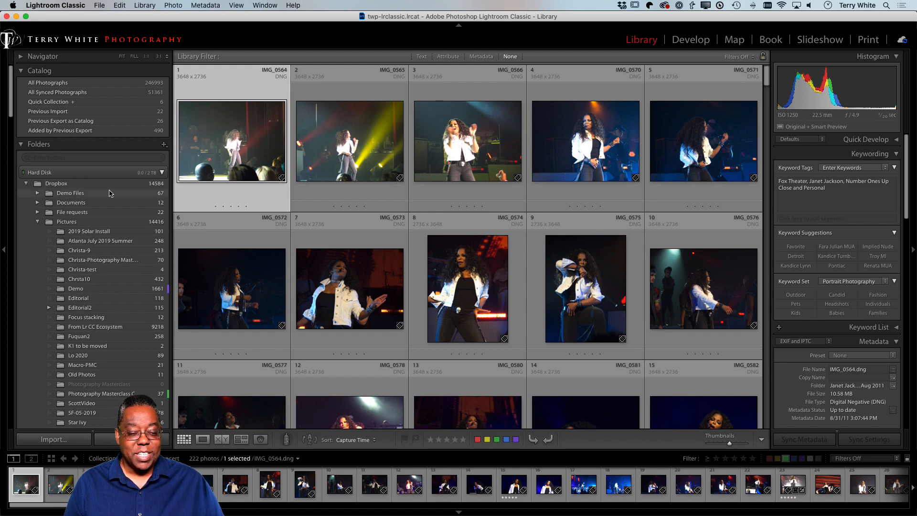
# - Look through the folder and collection lists, and collapse the Hard Disk folder tree
pyautogui.scroll(-8, 109, 228)
pyautogui.scroll(-10, 113, 239)
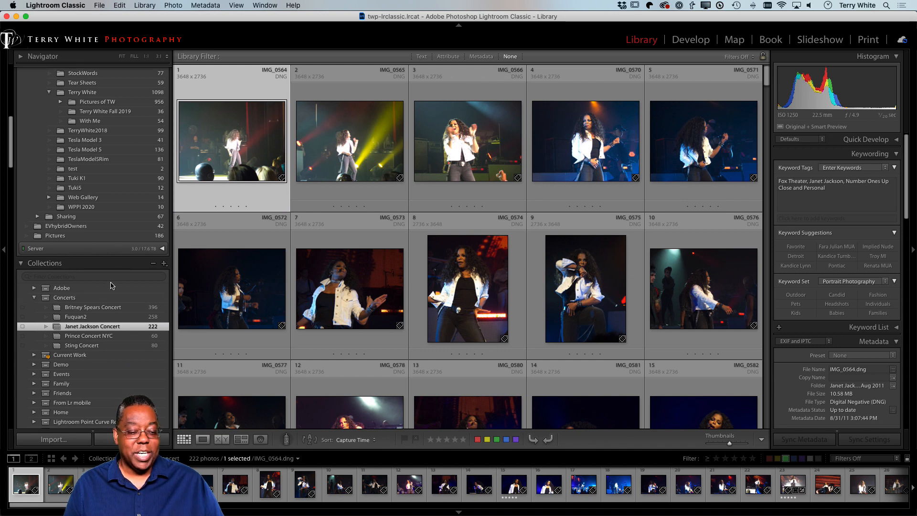
pyautogui.scroll(-2, 27, 234)
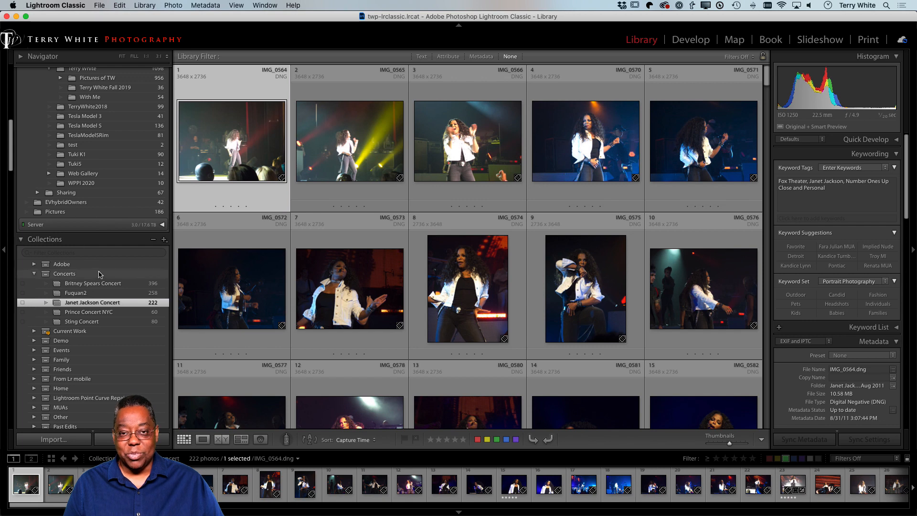
pyautogui.scroll(15, 93, 228)
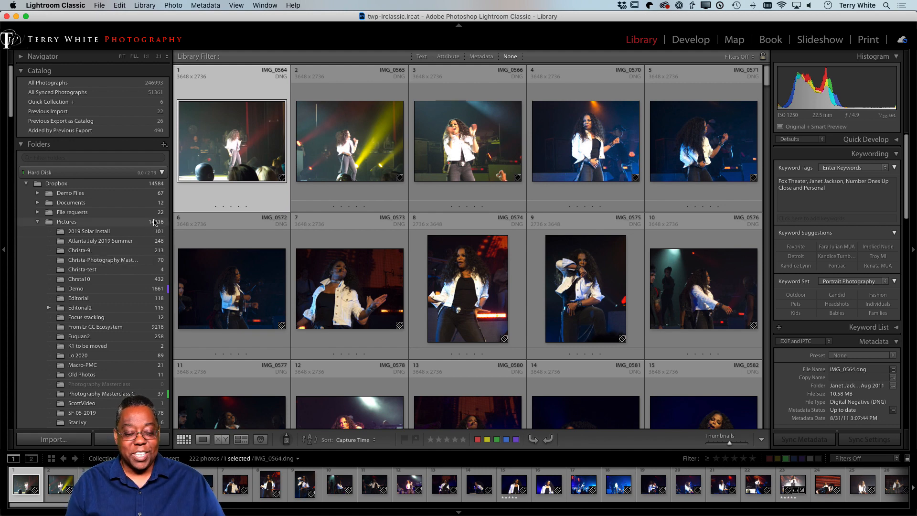
pyautogui.click(161, 173)
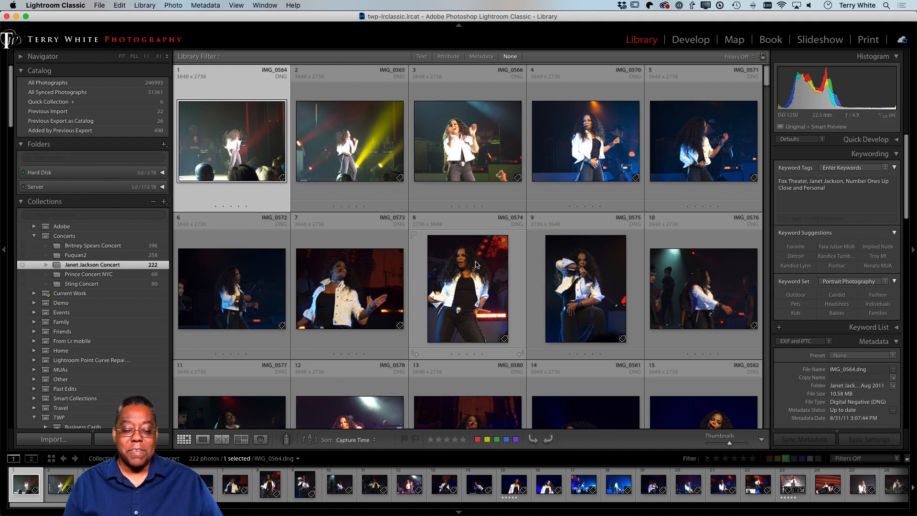
# - View the five-star photo IMG_0591.dng from the Janet Jackson Concert collection enlarged, and return to the grid
pyautogui.scroll(-2, 444, 270)
pyautogui.scroll(-10, 445, 270)
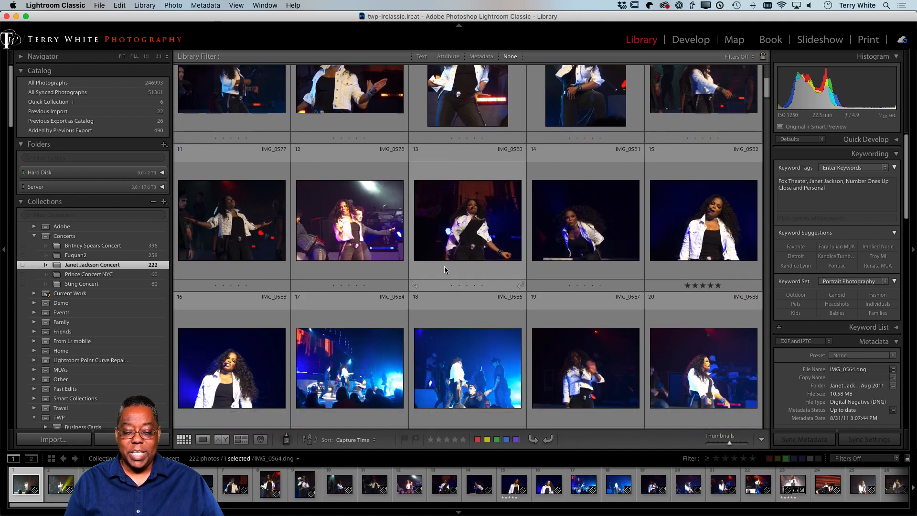
pyautogui.scroll(-8, 444, 270)
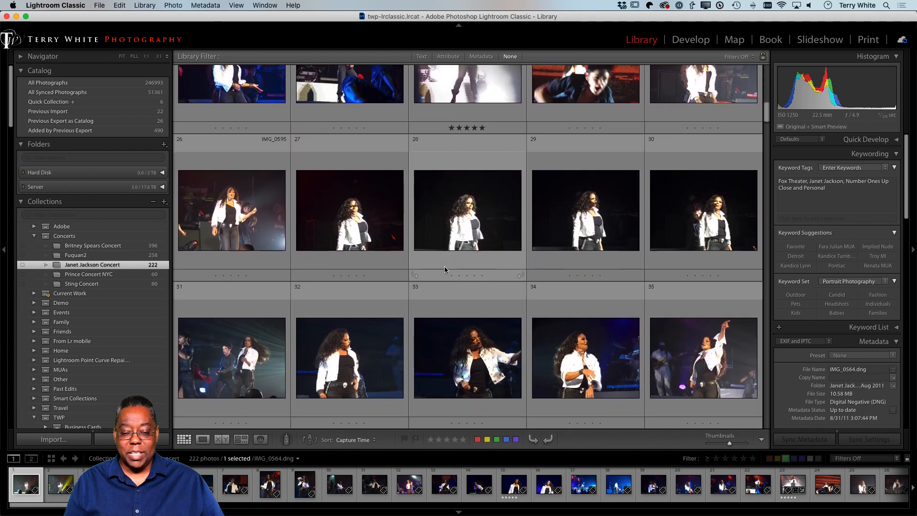
pyautogui.scroll(1, 444, 269)
pyautogui.scroll(3, 446, 270)
pyautogui.doubleClick(462, 174)
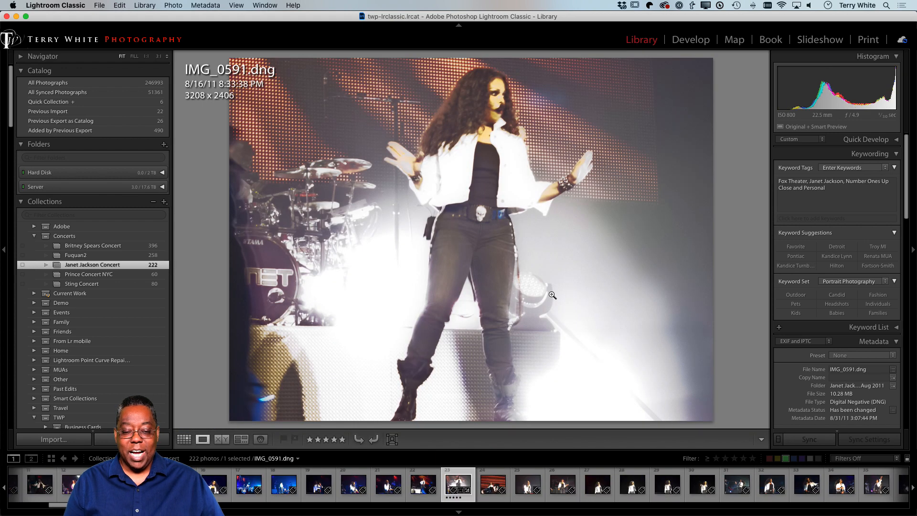
pyautogui.press('g')
# - Browse further through the concert photos, view the five-star 02_IMG_0721-Edit.psd enlarged, and return to the grid
pyautogui.scroll(-10, 537, 315)
pyautogui.scroll(-10, 533, 318)
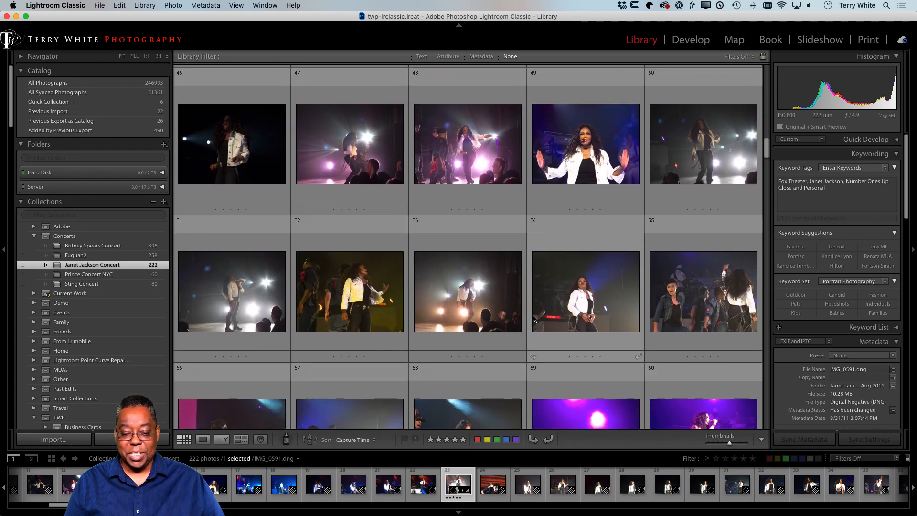
pyautogui.scroll(-12, 533, 318)
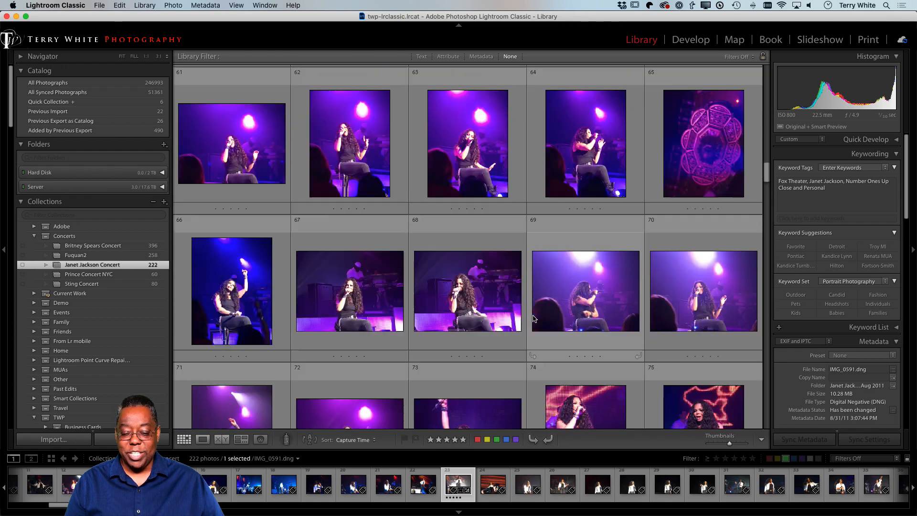
pyautogui.scroll(-12, 534, 319)
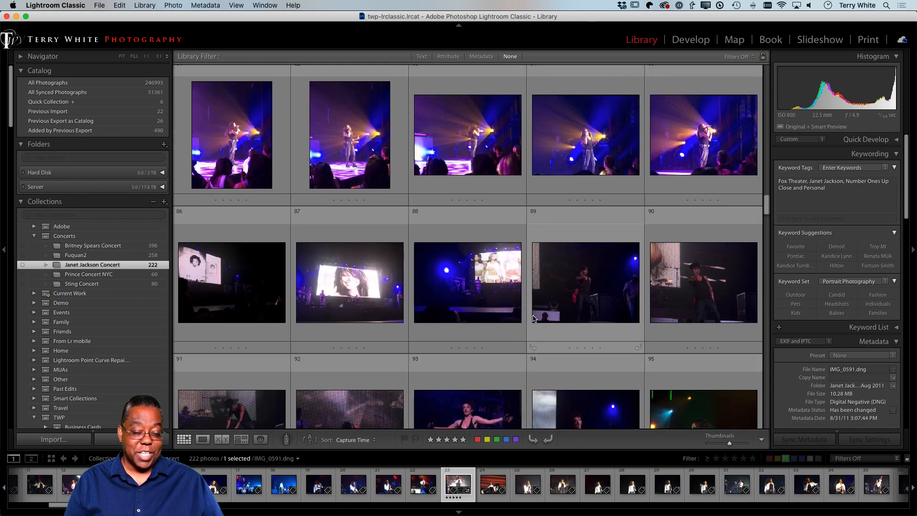
pyautogui.scroll(-3, 533, 318)
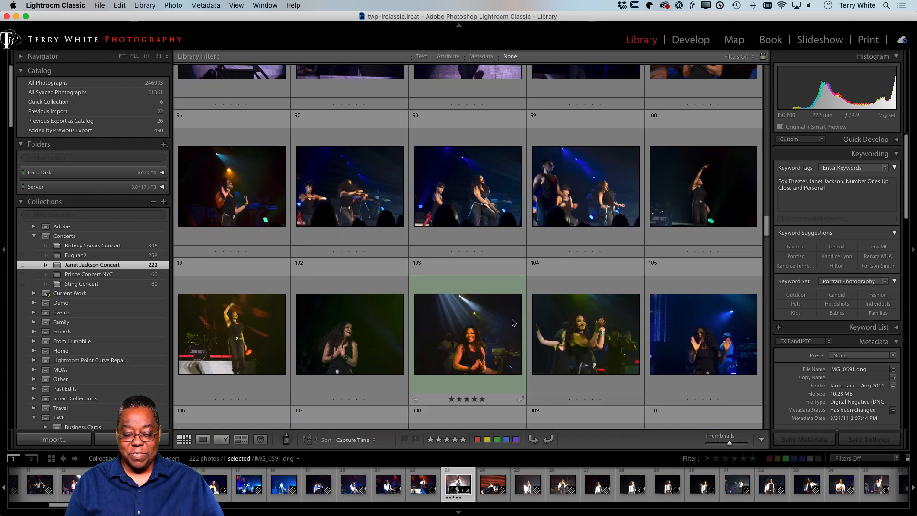
pyautogui.doubleClick(667, 332)
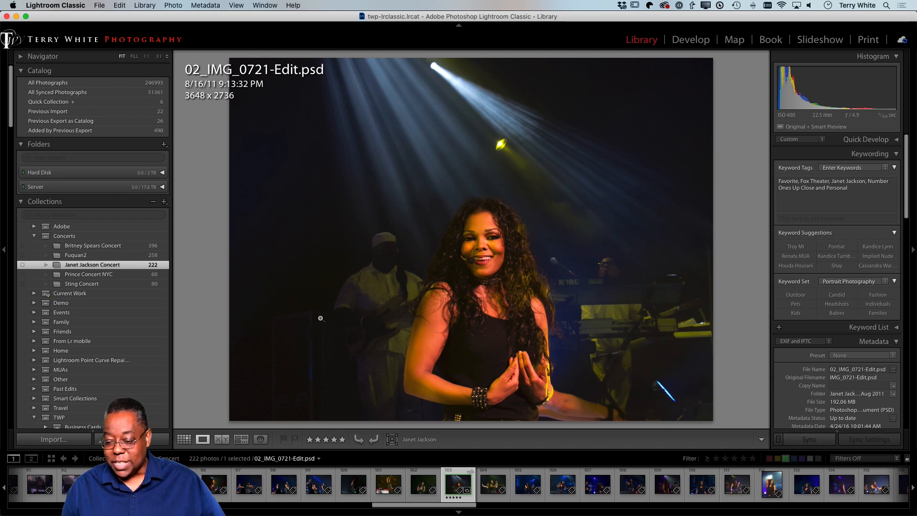
pyautogui.press('g')
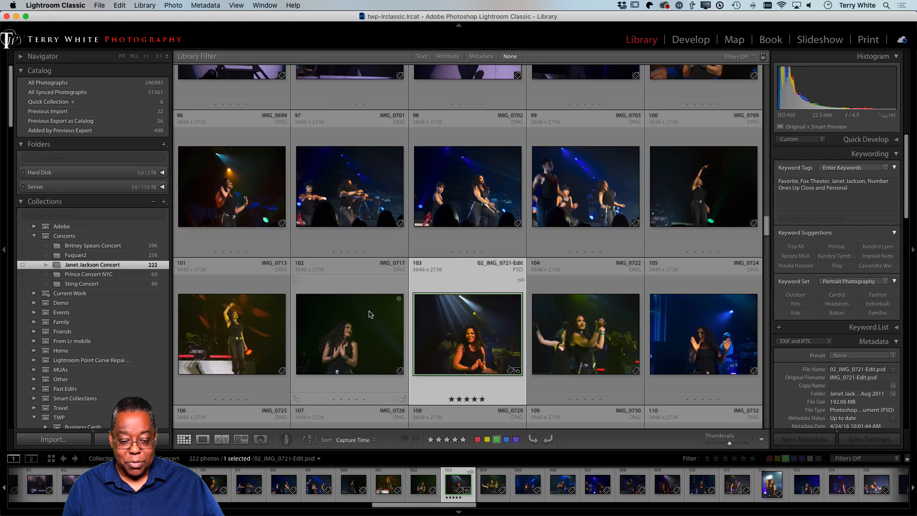
# - Select the photo IMG_0702 and look back through the concert photos to the first one
pyautogui.click(461, 200)
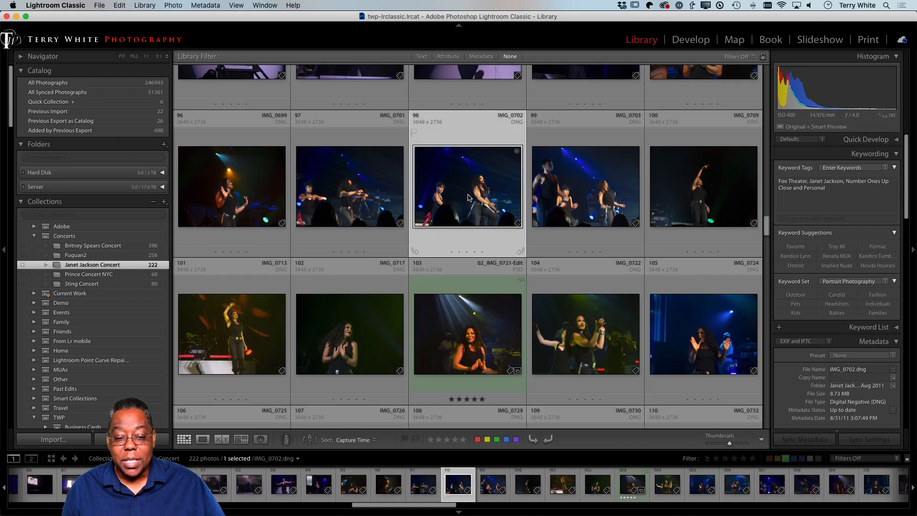
pyautogui.scroll(10, 469, 230)
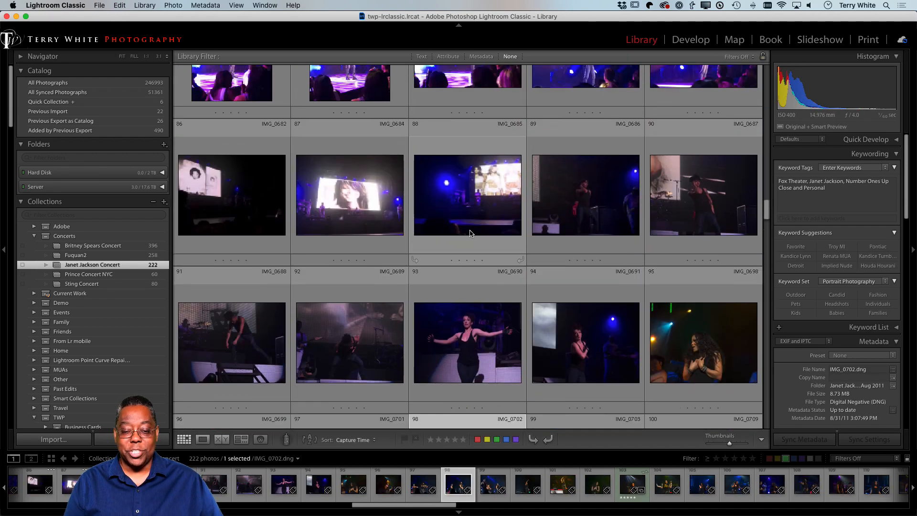
pyautogui.scroll(3, 470, 233)
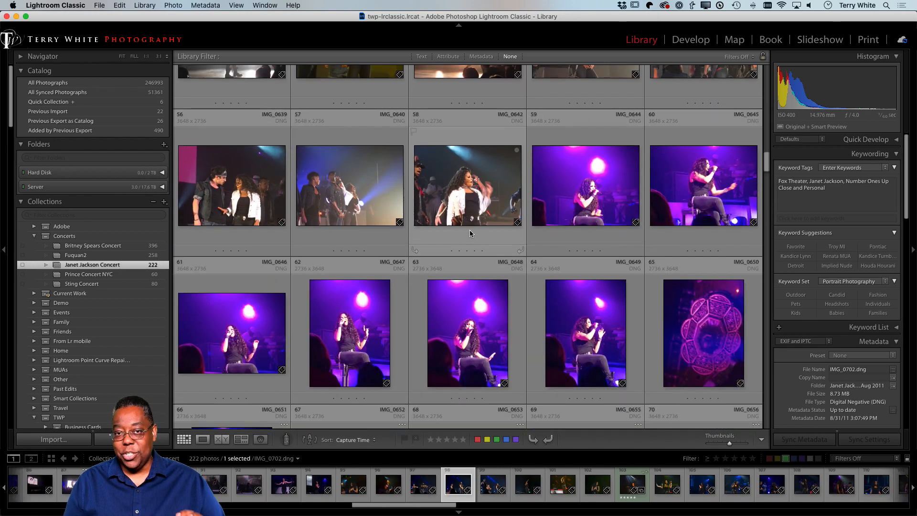
pyautogui.scroll(10, 470, 232)
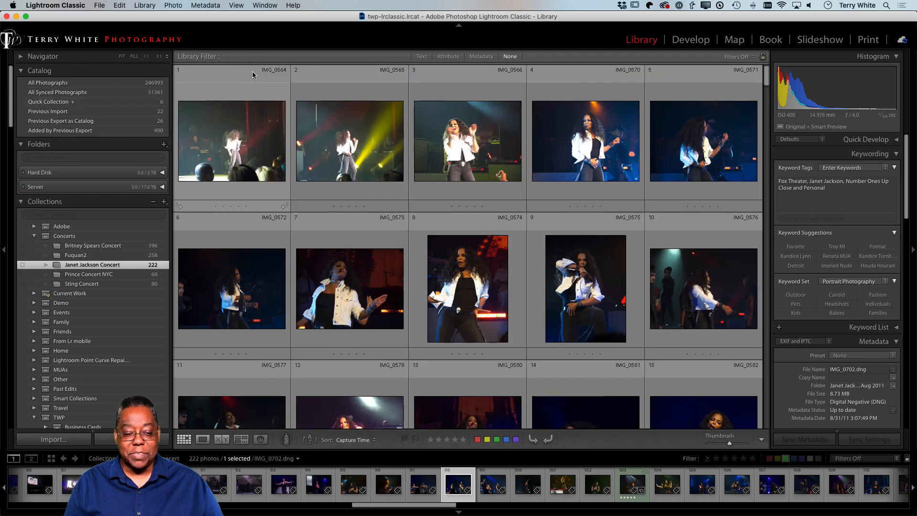
pyautogui.press('alt')
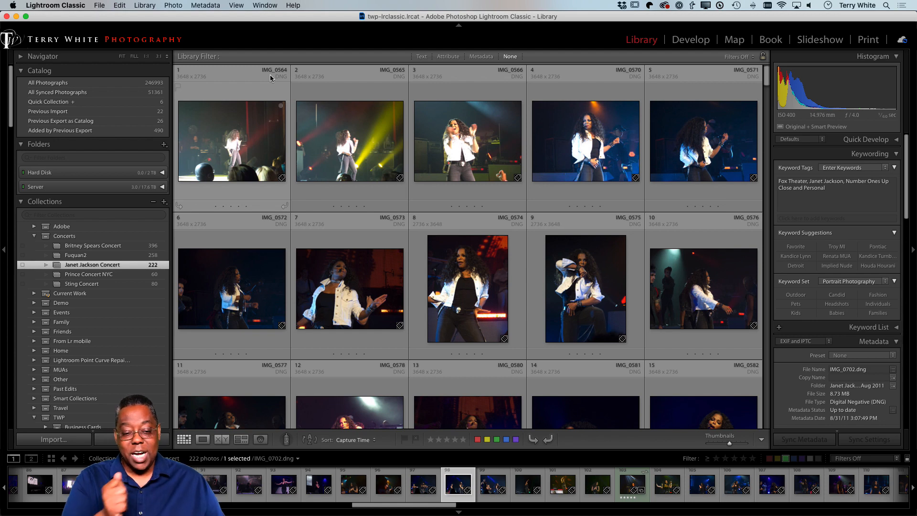
# - Switch to Adobe Lightroom to look at its photo grid, and return to Lightroom Classic
pyautogui.press('super+Tab')
pyautogui.press('super+Tab')
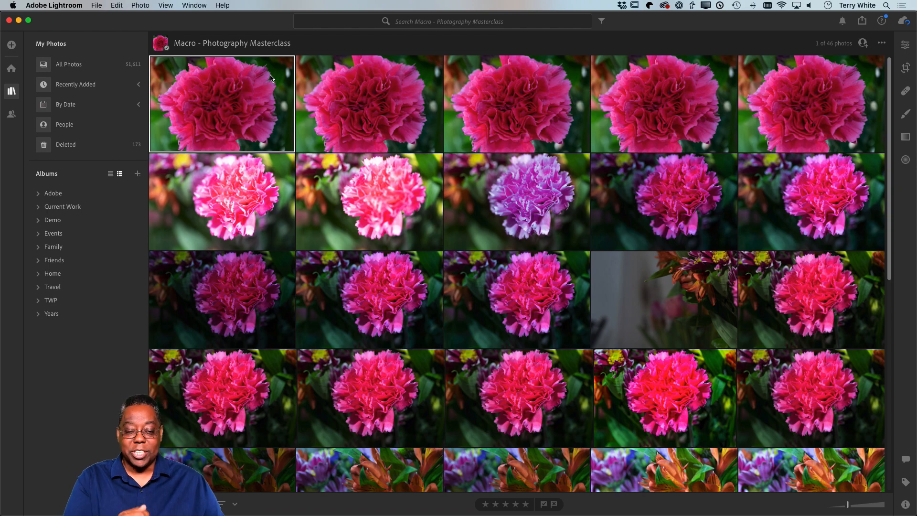
pyautogui.press('super+Tab')
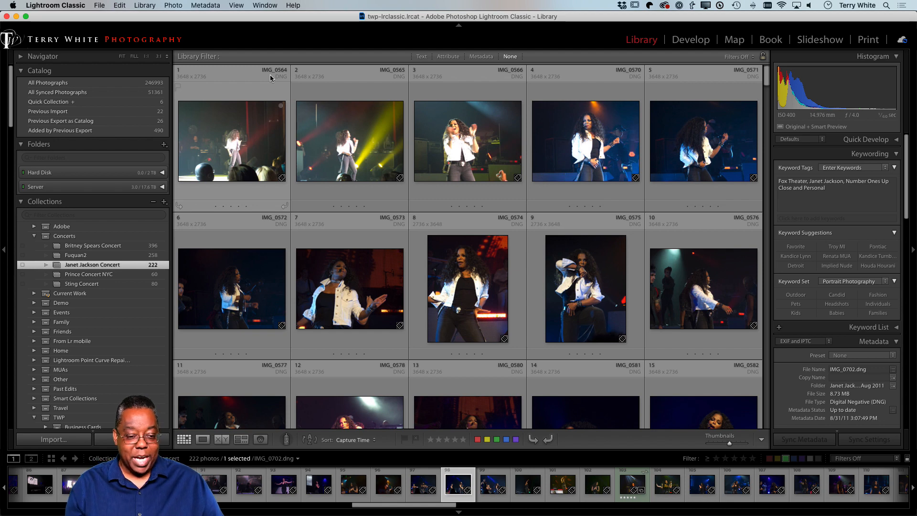
# - Select all photos in the Janet Jackson Concert collection
pyautogui.click(139, 7)
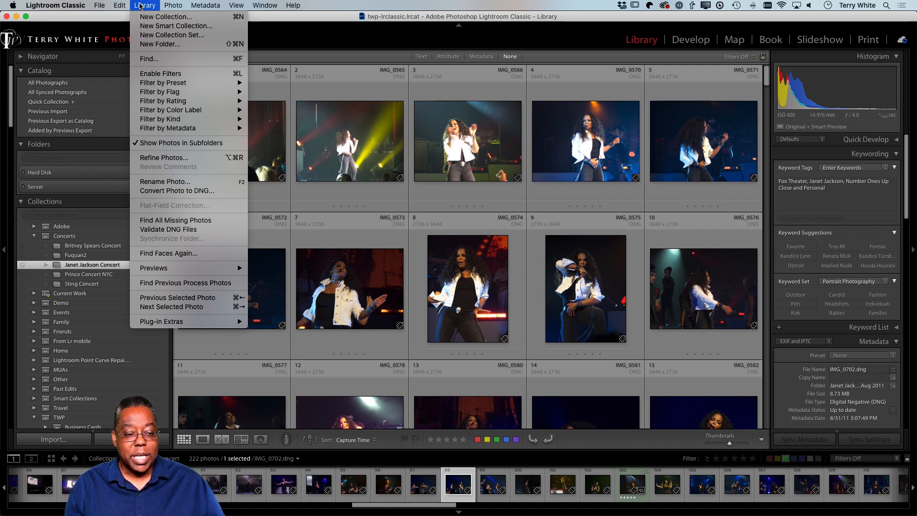
pyautogui.moveTo(114, 5)
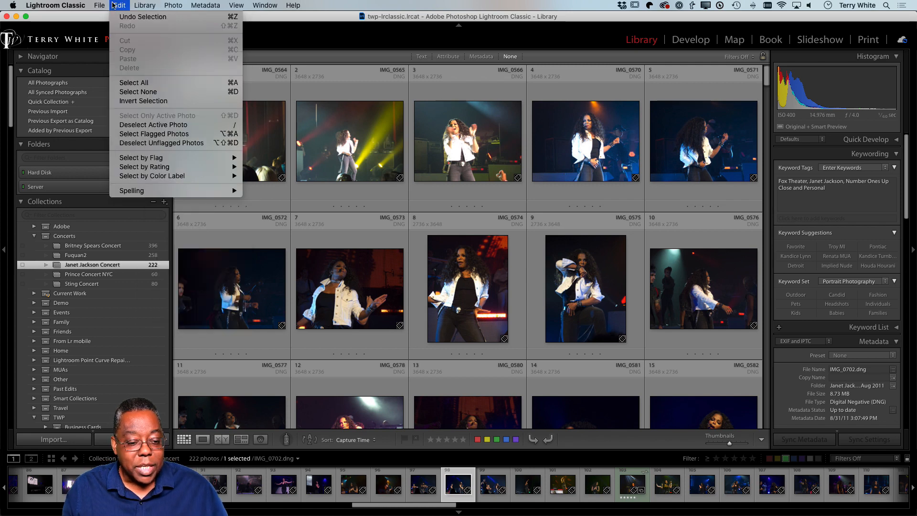
pyautogui.click(173, 82)
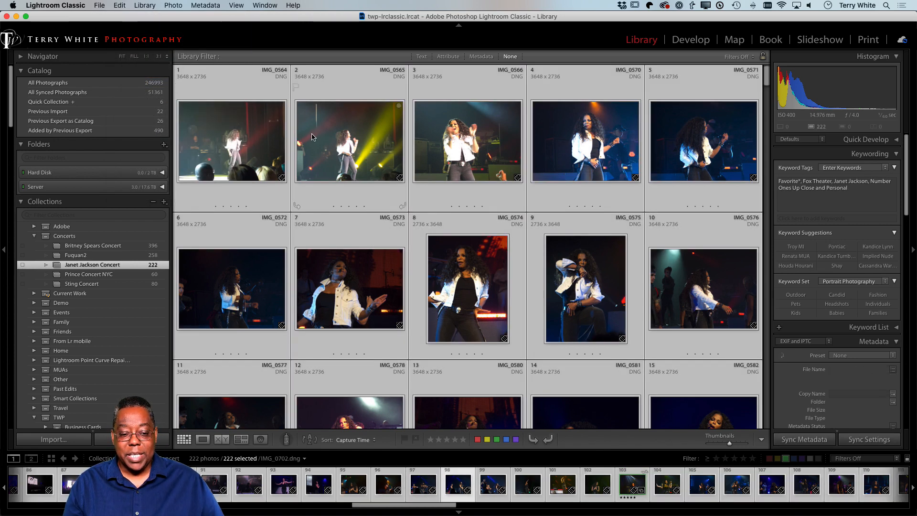
pyautogui.click(145, 5)
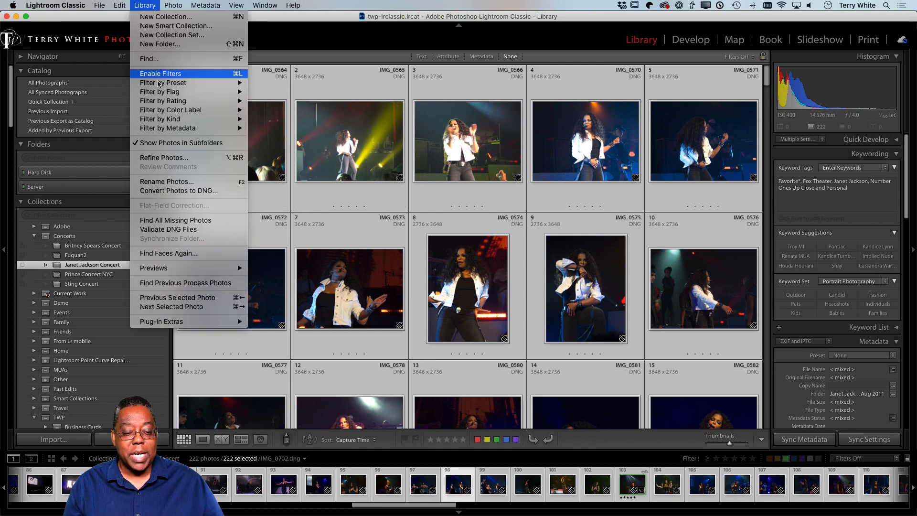
pyautogui.click(185, 184)
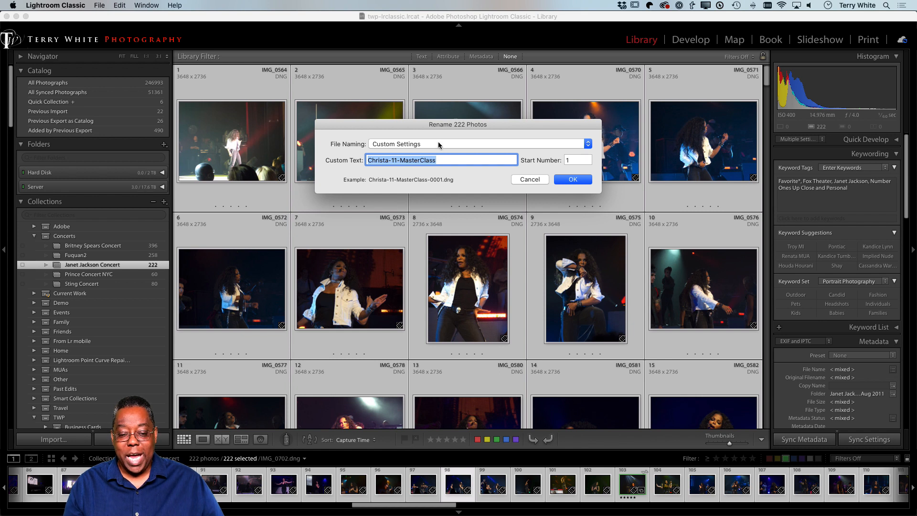
pyautogui.click(409, 144)
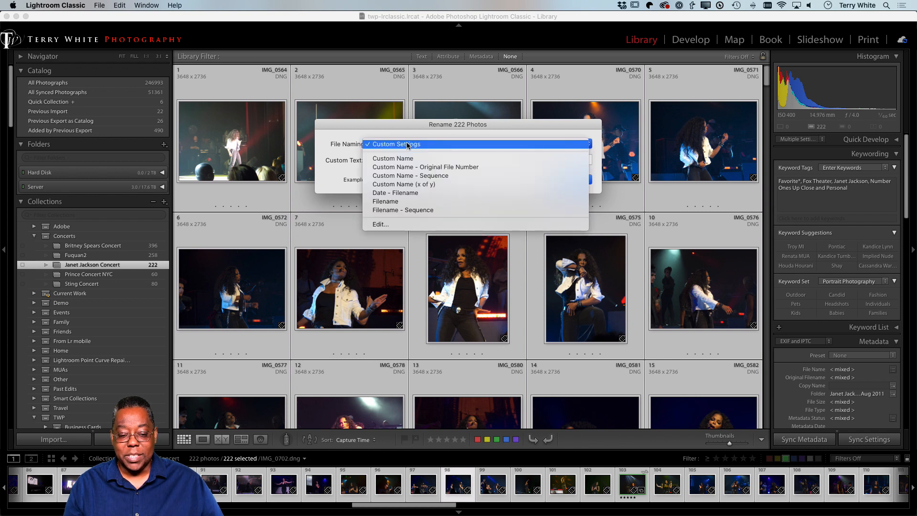
pyautogui.click(409, 224)
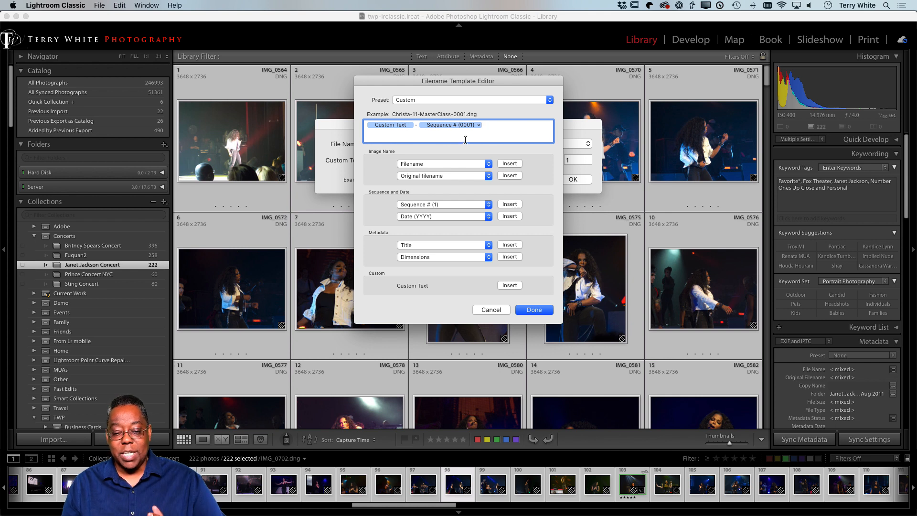
pyautogui.click(479, 126)
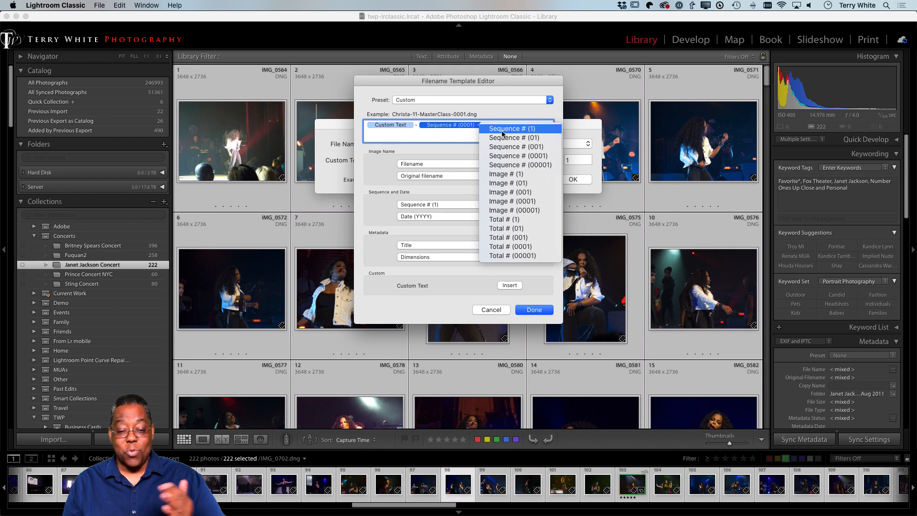
pyautogui.click(507, 157)
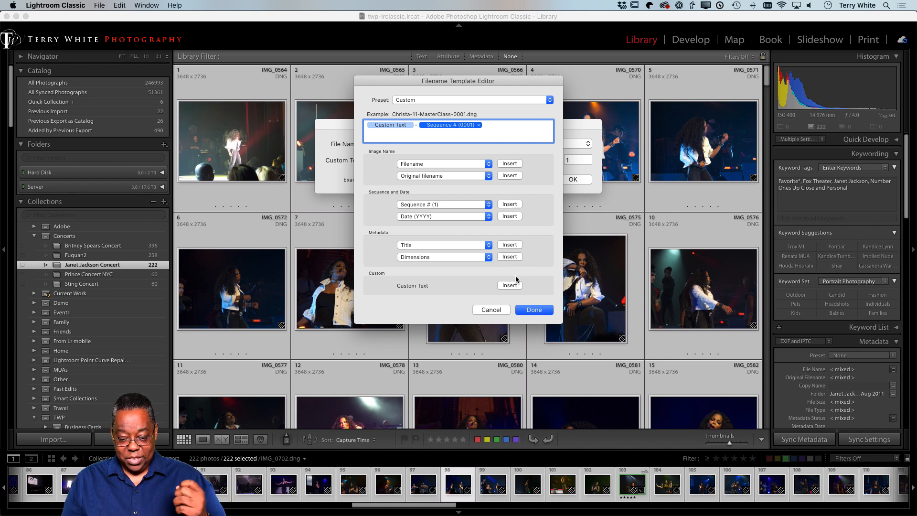
pyautogui.click(492, 310)
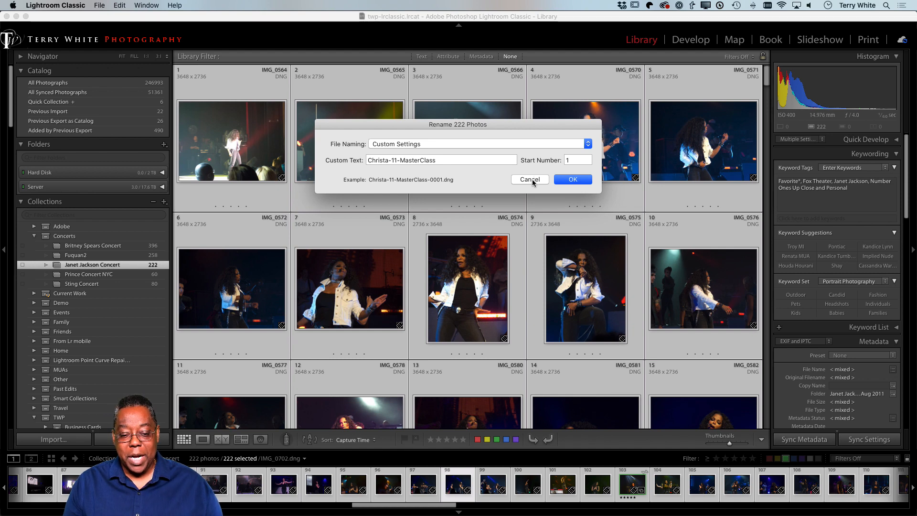
pyautogui.click(532, 179)
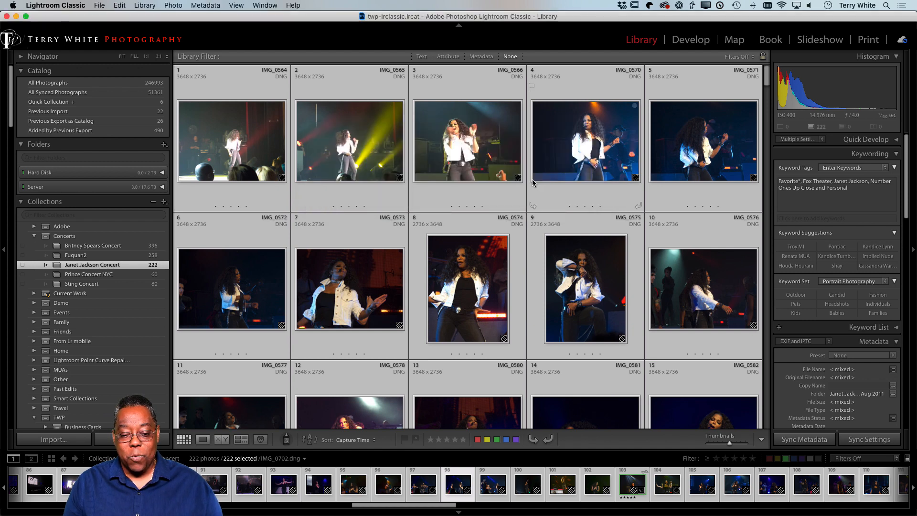
# - Rename all the selected photos with the custom text Janet_Jackson-1 and start number 1
pyautogui.click(143, 5)
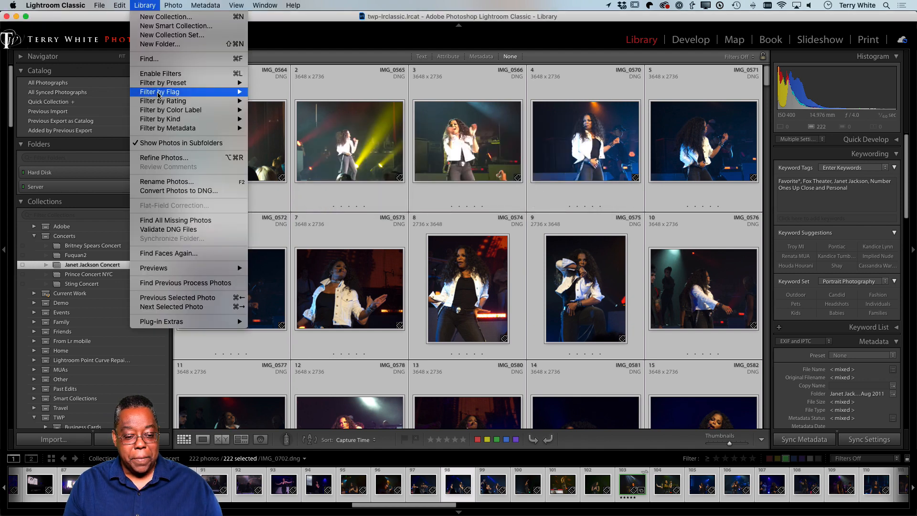
pyautogui.click(187, 182)
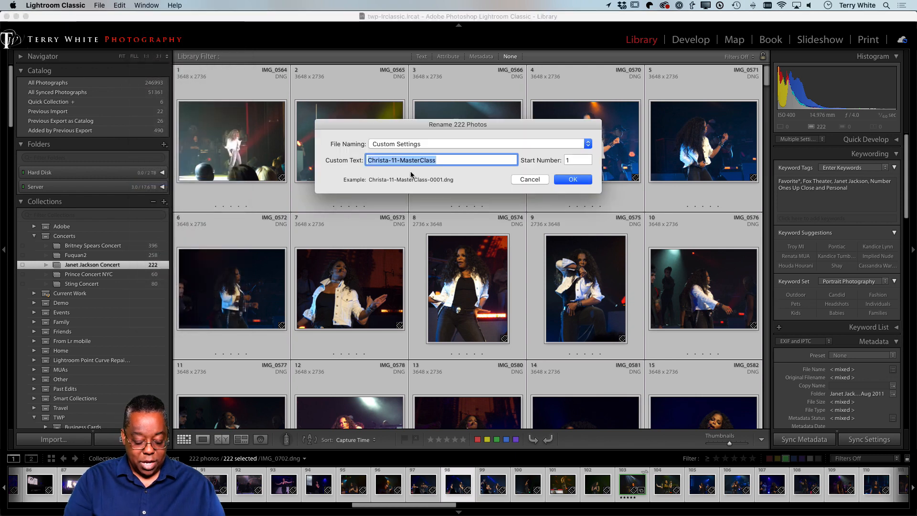
pyautogui.press('BackSpace')
pyautogui.write('Janet')
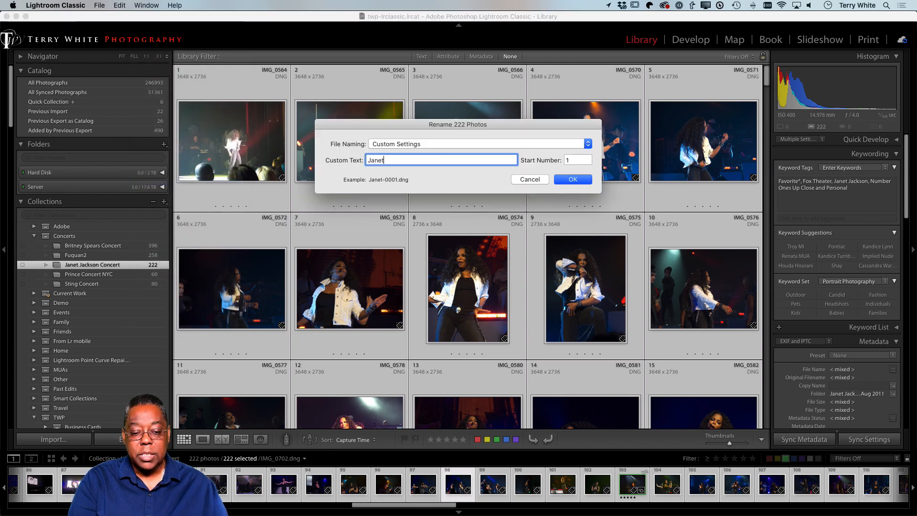
pyautogui.write('_J')
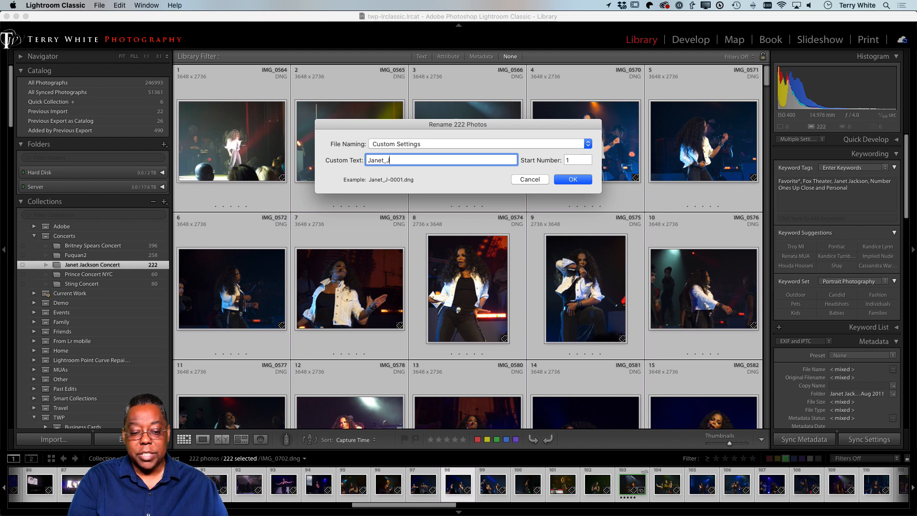
pyautogui.write('ackson')
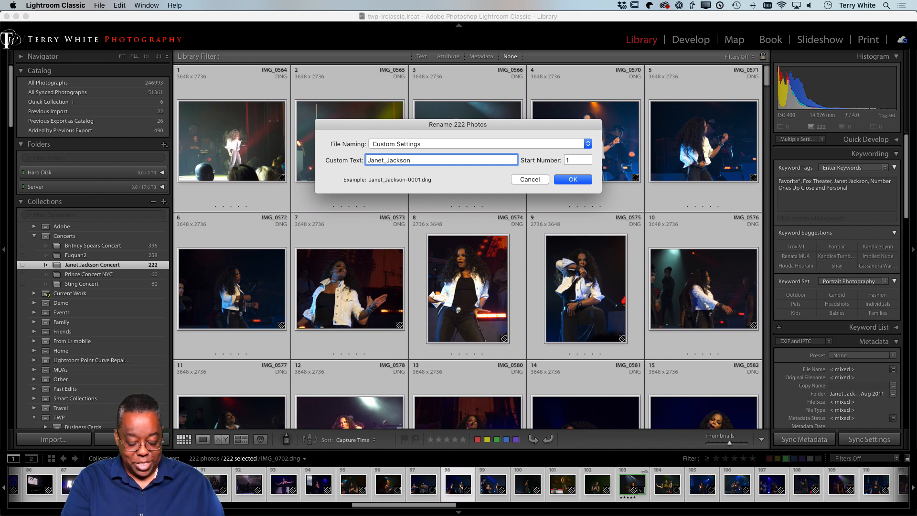
pyautogui.write('-1')
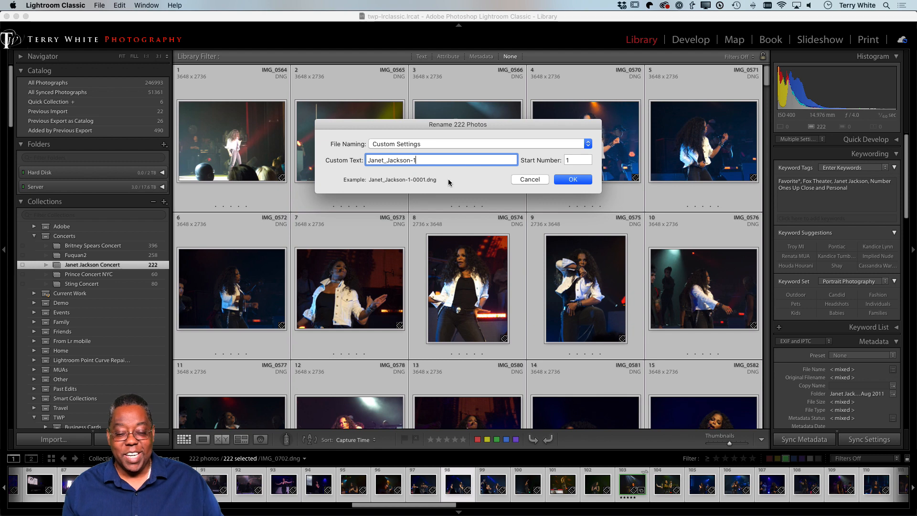
pyautogui.click(571, 181)
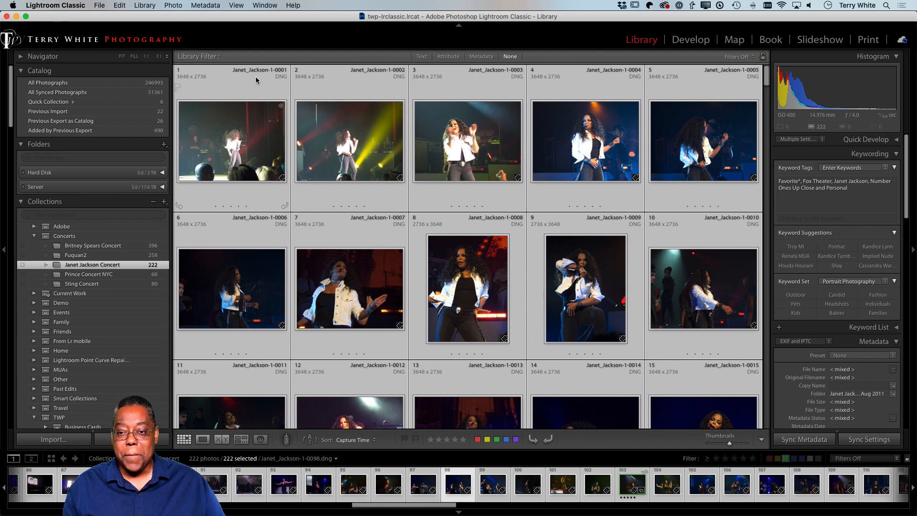
# - Flag the five-star photo Janet_Jackson-1-0015 as a pick and give it a green color label
pyautogui.click(332, 85)
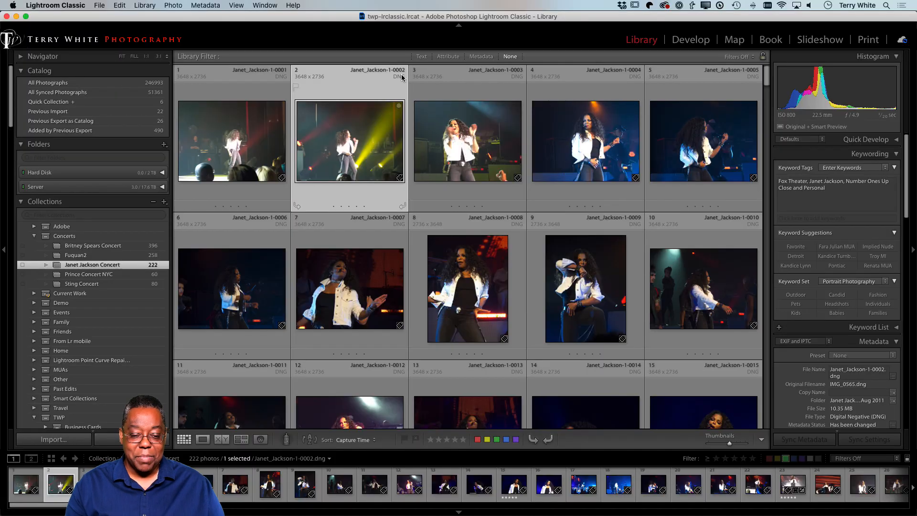
pyautogui.scroll(-5, 445, 209)
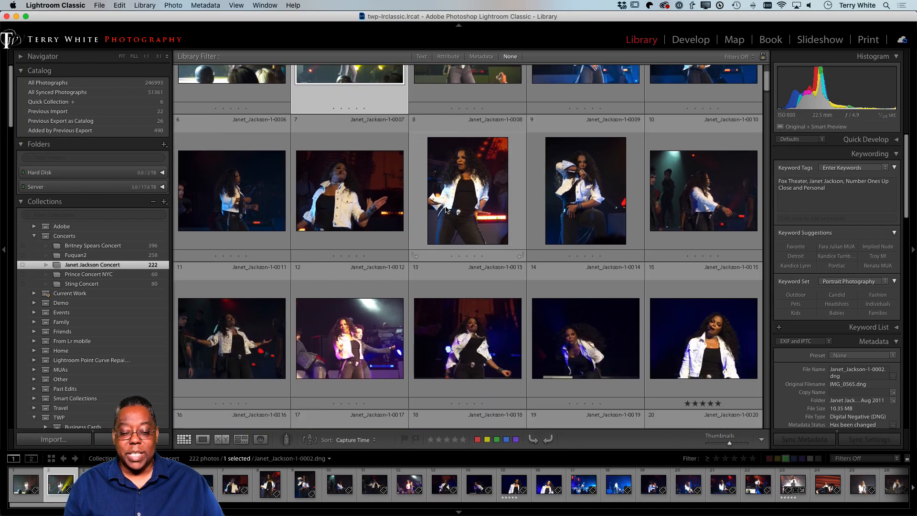
pyautogui.scroll(-2, 445, 209)
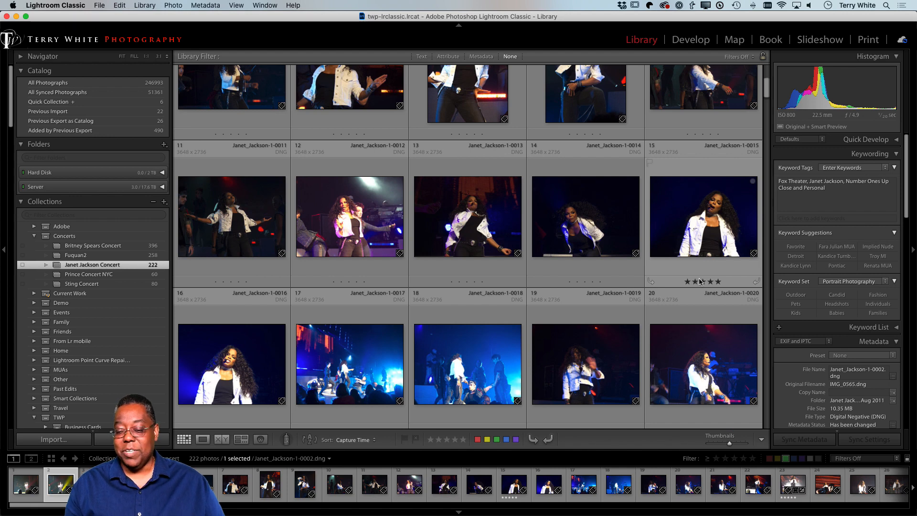
pyautogui.click(704, 228)
pyautogui.press('p')
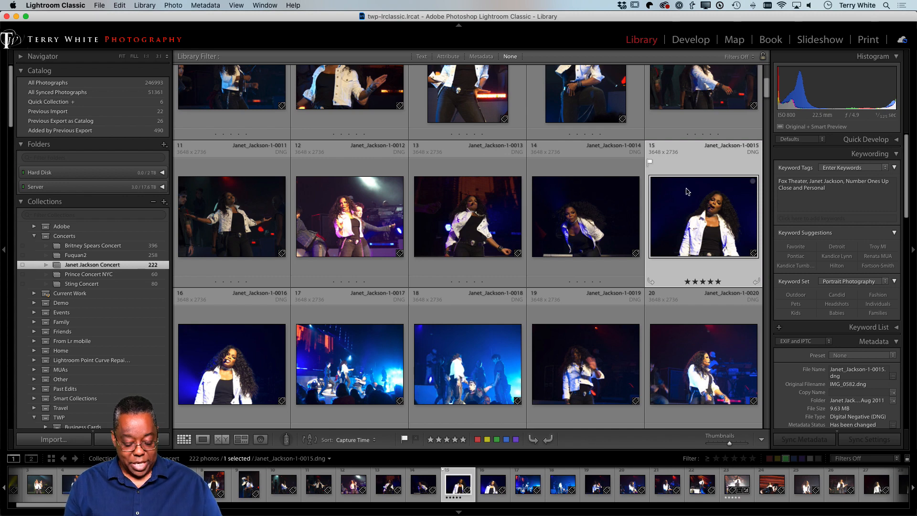
pyautogui.press('8')
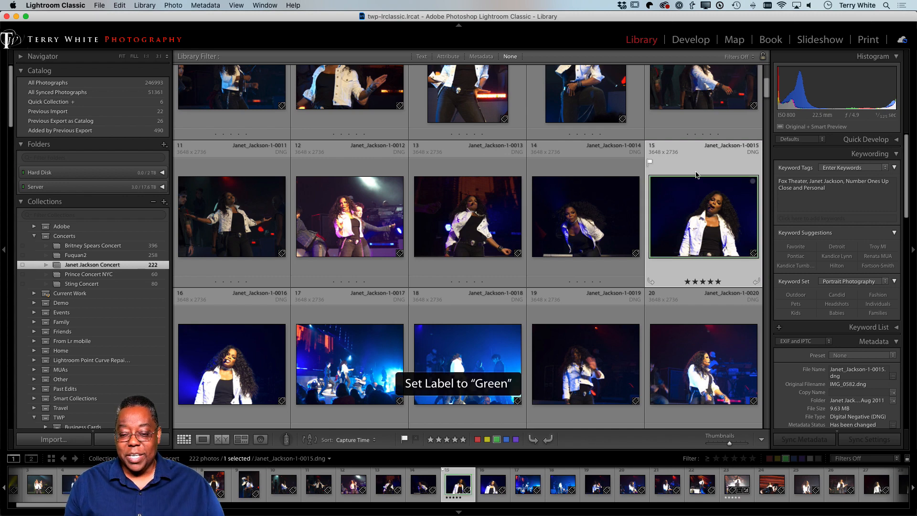
pyautogui.click(623, 192)
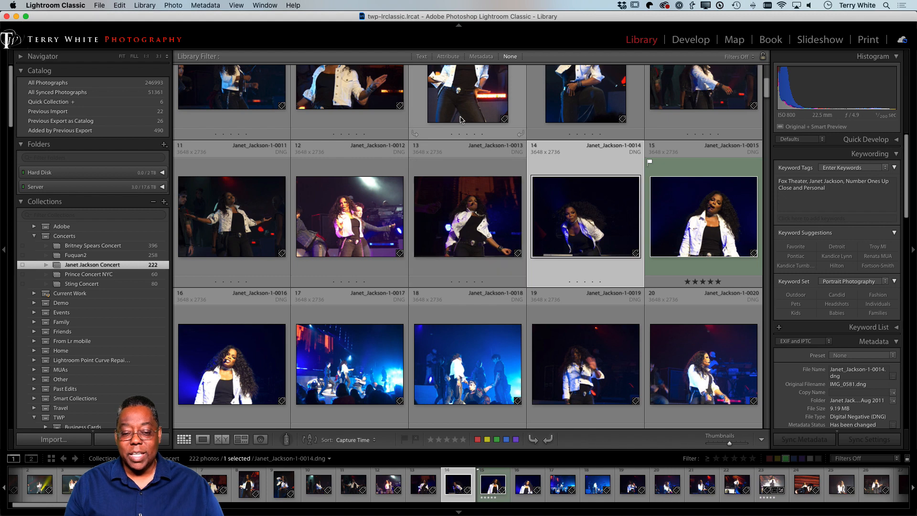
# - Filter the collection by attribute to show only the five-star photos, regardless of color label
pyautogui.click(448, 57)
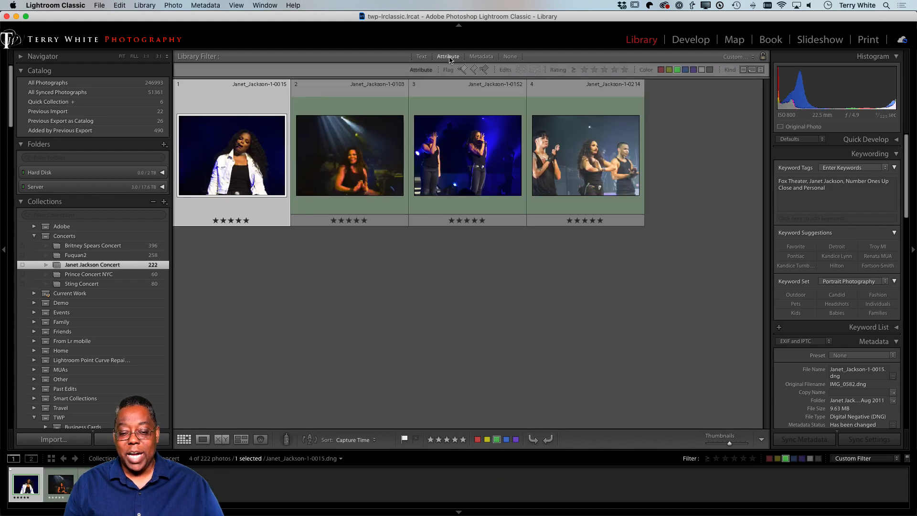
pyautogui.click(677, 70)
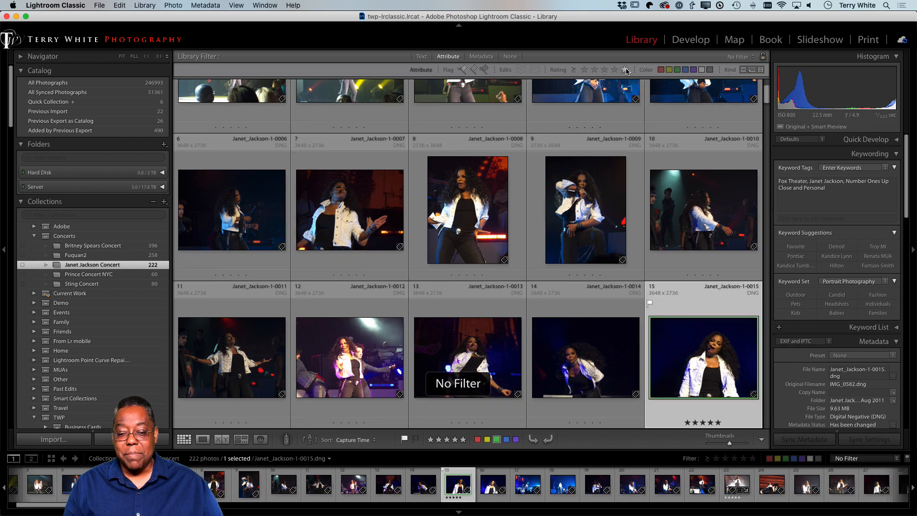
pyautogui.click(625, 70)
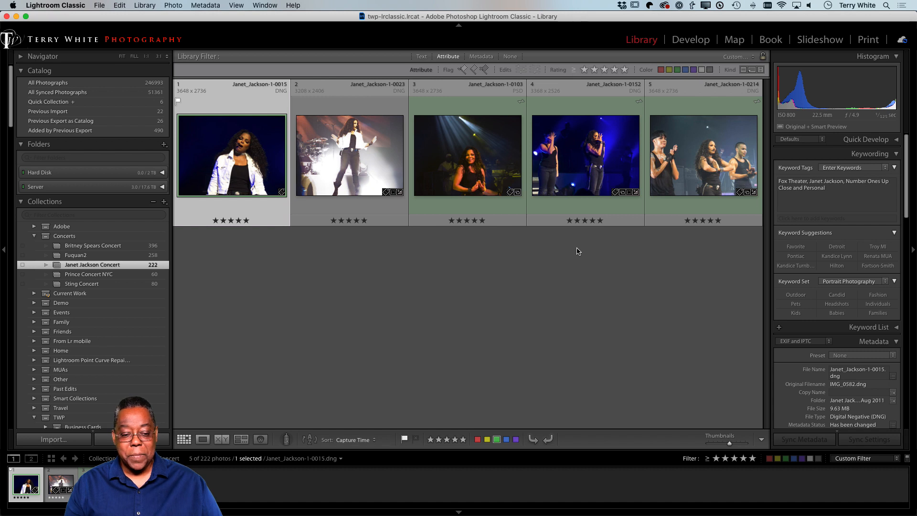
# - Create a collection named Janet Jackson Favorites in the Concerts set from all the filtered photos, with Lightroom sync turned off
pyautogui.press('super+a')
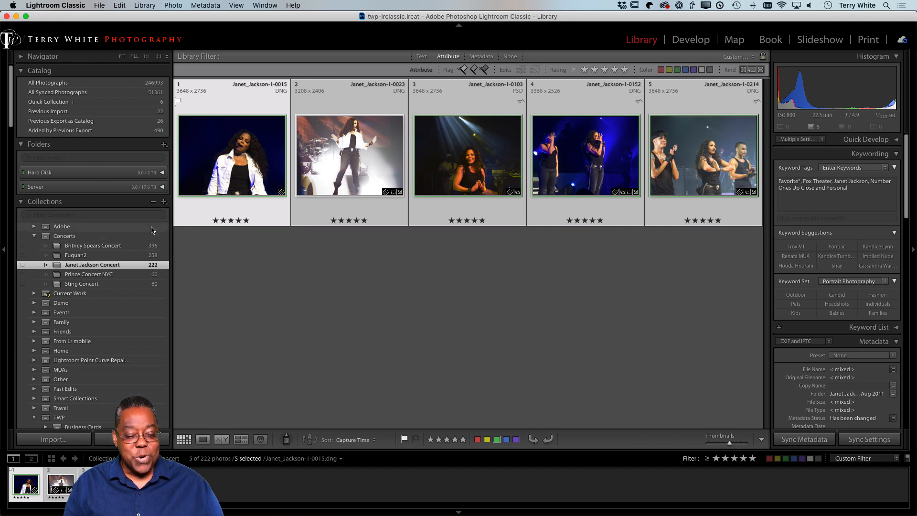
pyautogui.click(164, 204)
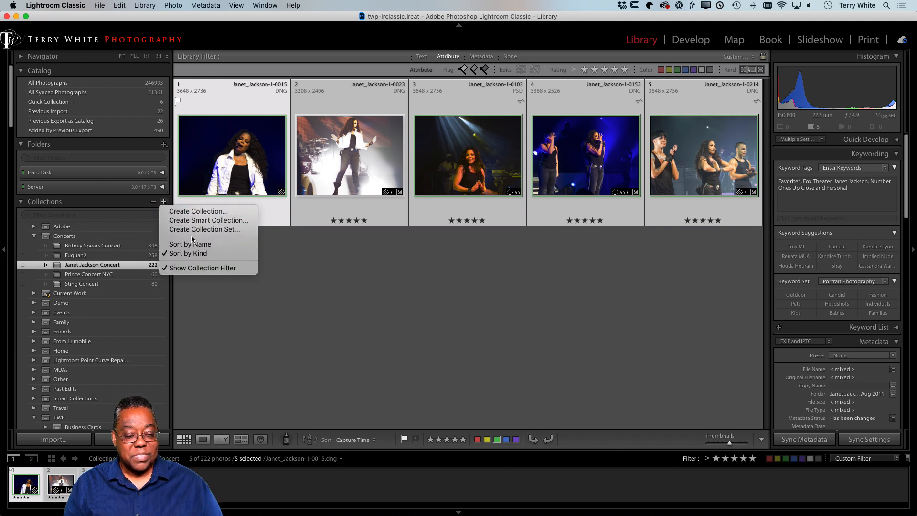
pyautogui.click(201, 213)
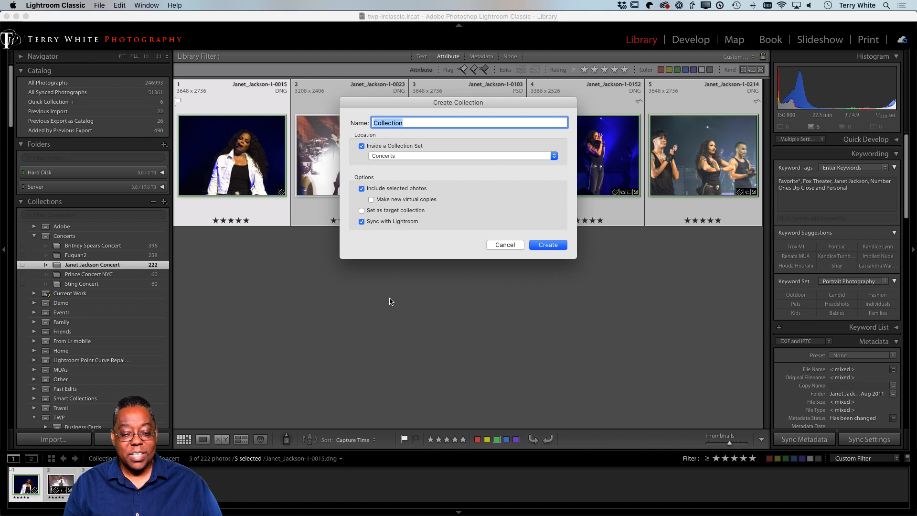
pyautogui.write('Janet Jeac')
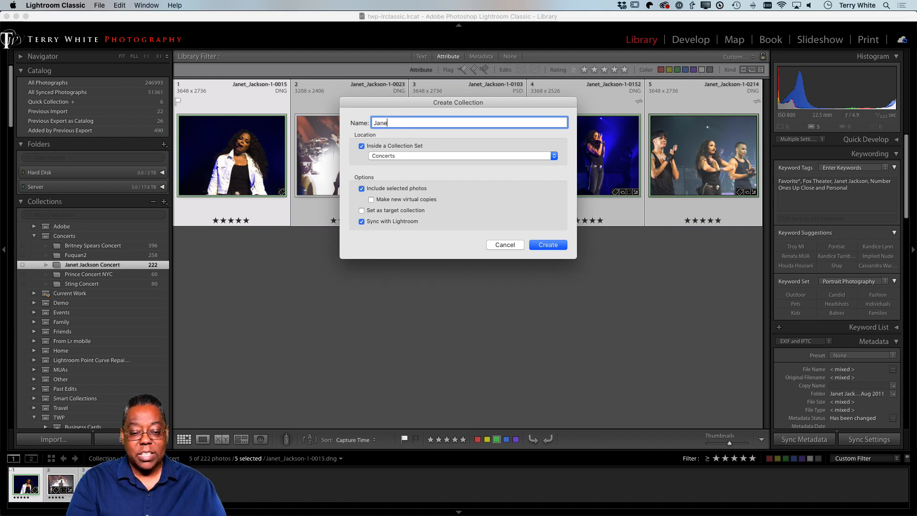
pyautogui.press('BackSpace')
pyautogui.press('BackSpace')
pyautogui.press('BackSpace')
pyautogui.write('ackson Favorites')
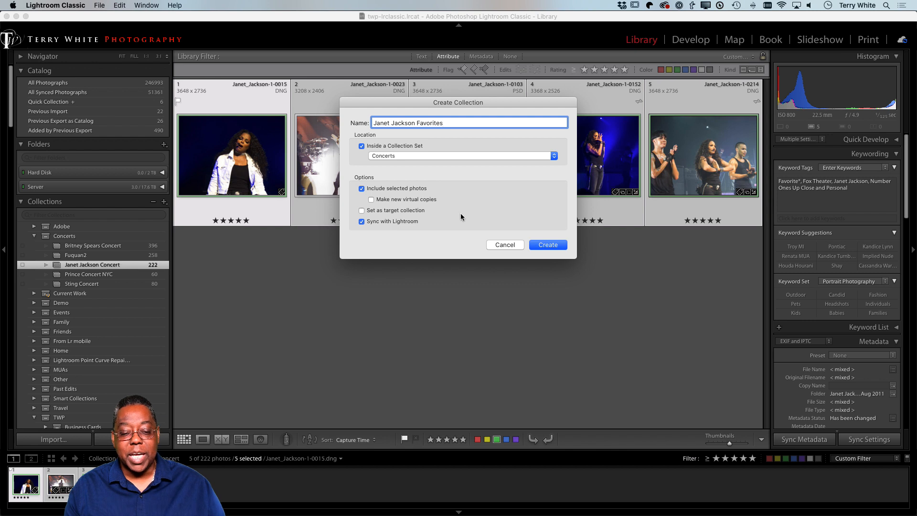
pyautogui.click(400, 221)
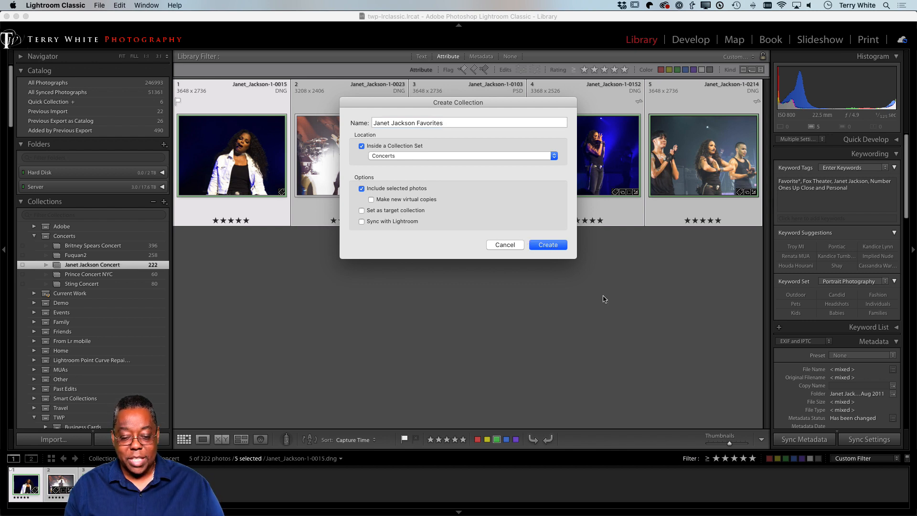
pyautogui.click(554, 247)
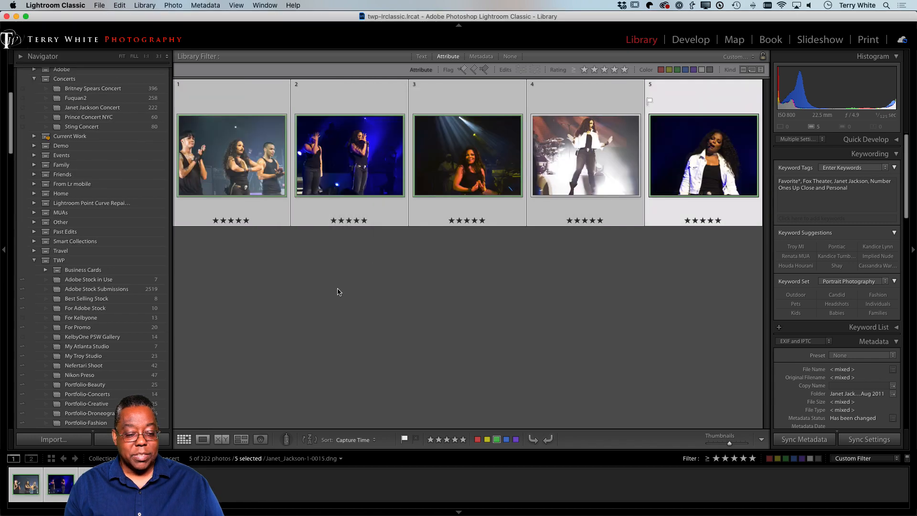
# - Compare the contents of the Janet Jackson Concert and Janet Jackson Favorites collections
pyautogui.scroll(2, 136, 136)
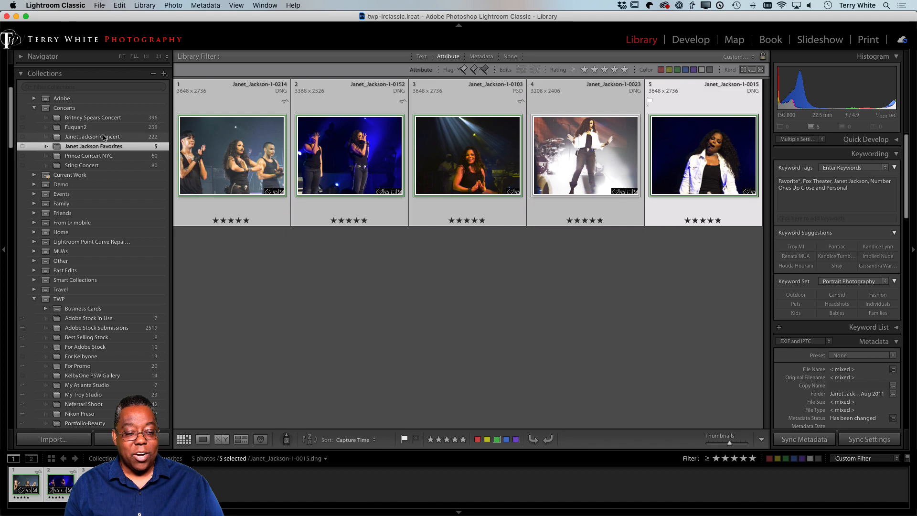
pyautogui.click(105, 138)
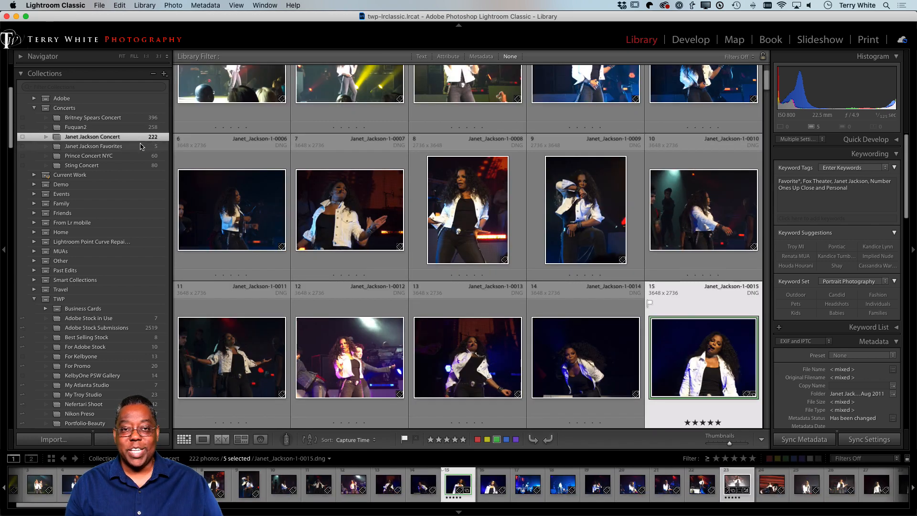
pyautogui.click(146, 146)
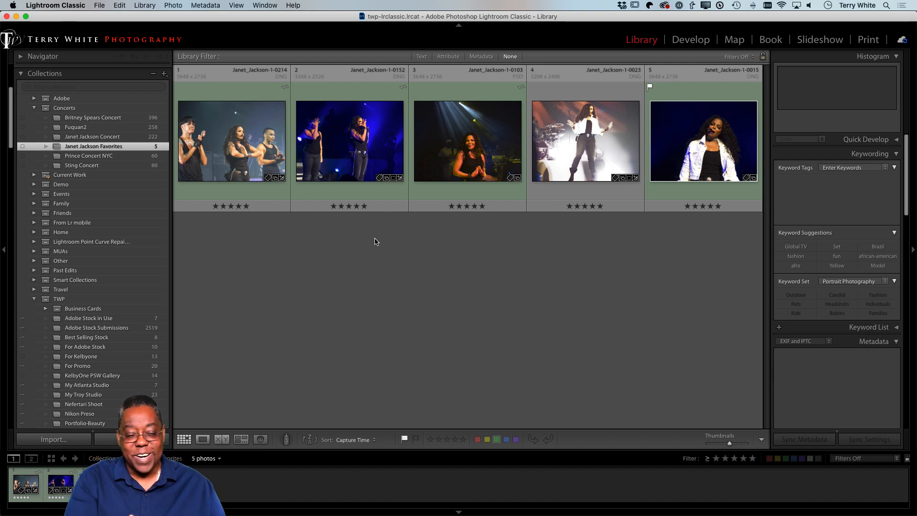
# - Add the photo Janet_Jackson-1-0035 from Janet Jackson Concert to the Janet Jackson Favorites collection and open that collection
pyautogui.click(109, 137)
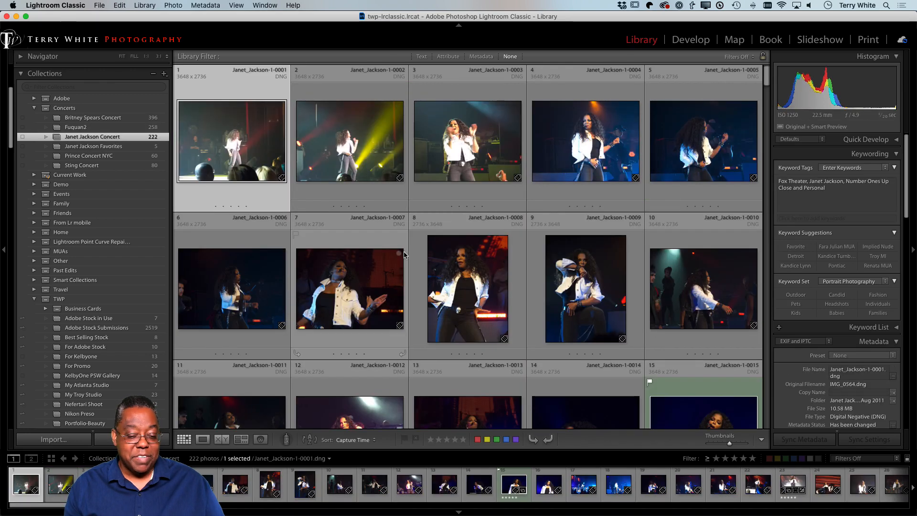
pyautogui.scroll(-10, 401, 249)
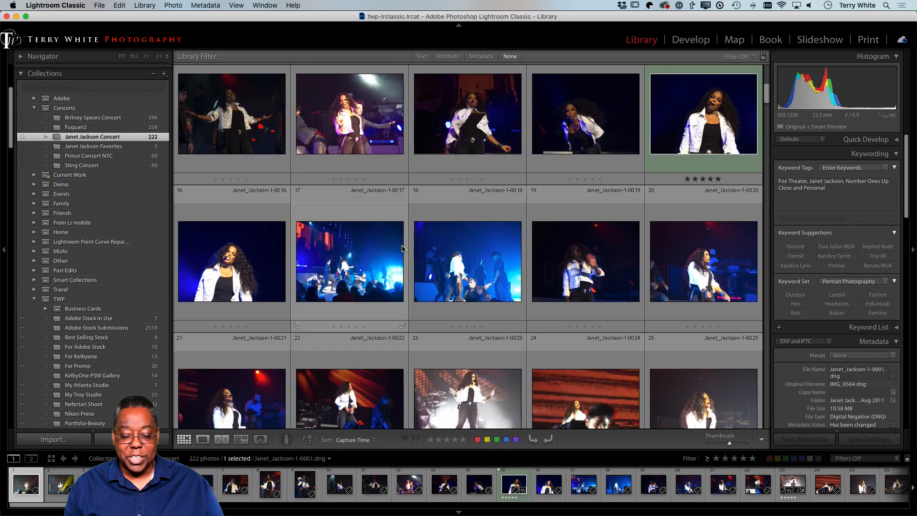
pyautogui.scroll(-10, 399, 263)
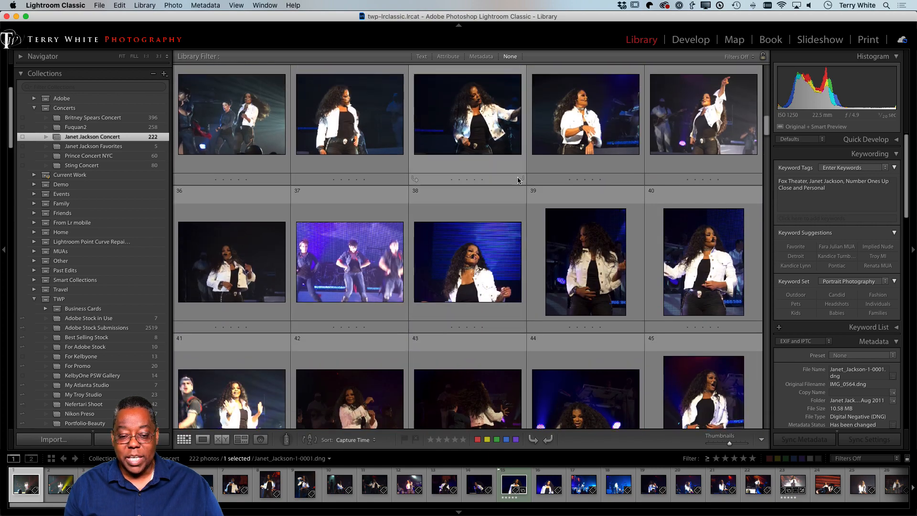
pyautogui.press('j')
pyautogui.moveTo(686, 120); pyautogui.dragTo(148, 149)
pyautogui.click(147, 148)
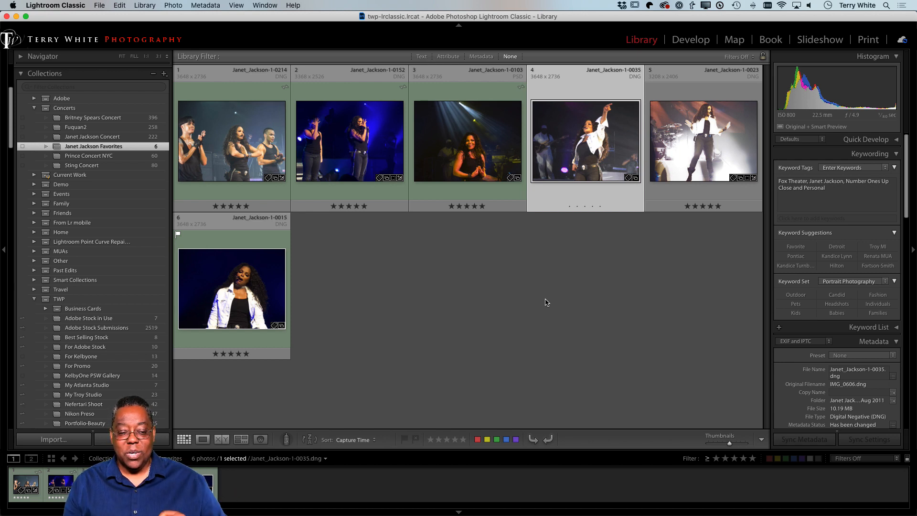
# - Delete the Janet Jackson Favorites collection
pyautogui.rightClick(94, 149)
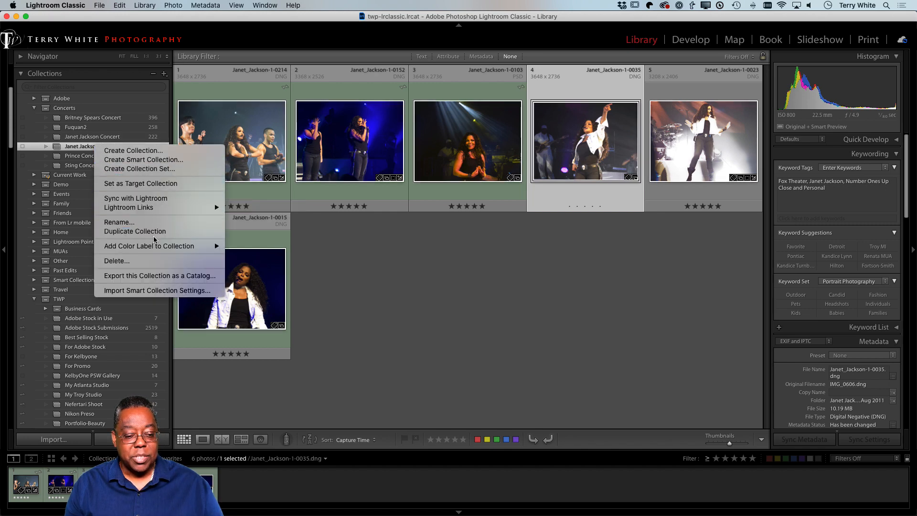
pyautogui.click(154, 260)
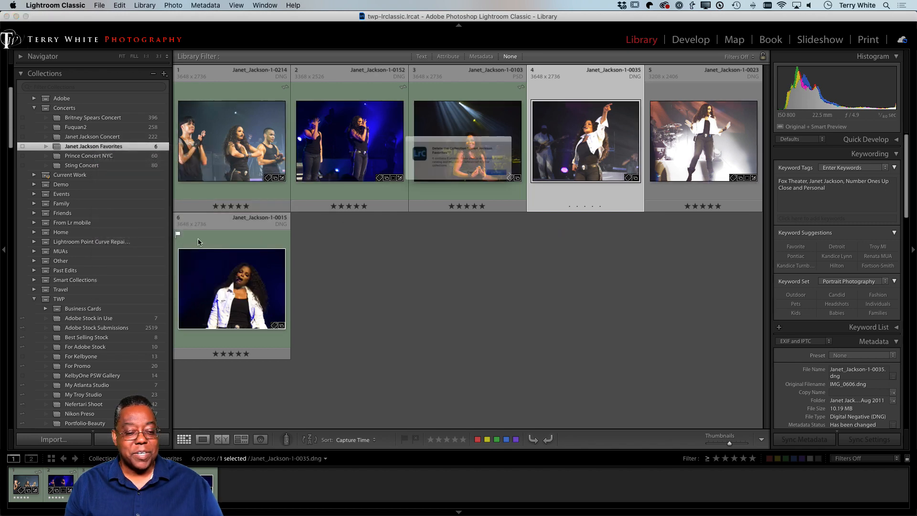
pyautogui.click(524, 185)
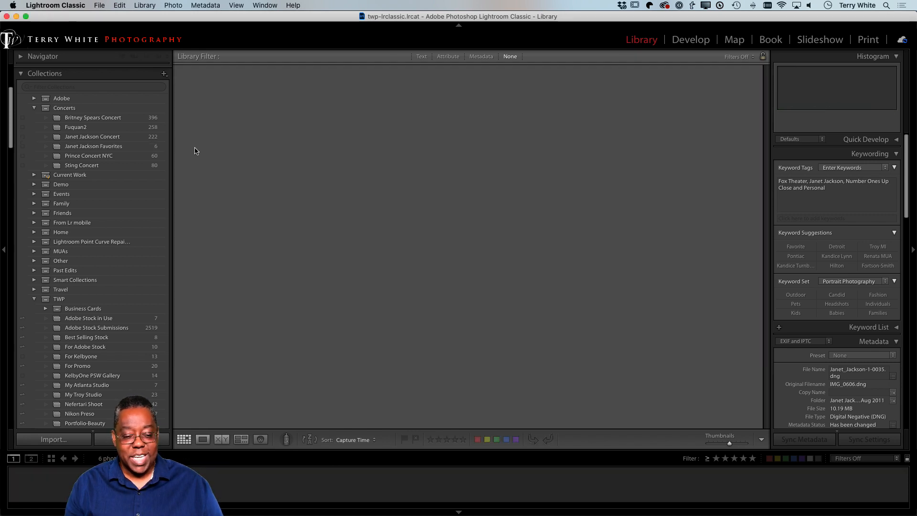
# - Start a smart collection named Favorite Concert Photos in the Concerts set, removing its preset Collection rule and keeping the five-star rating rule
pyautogui.click(118, 138)
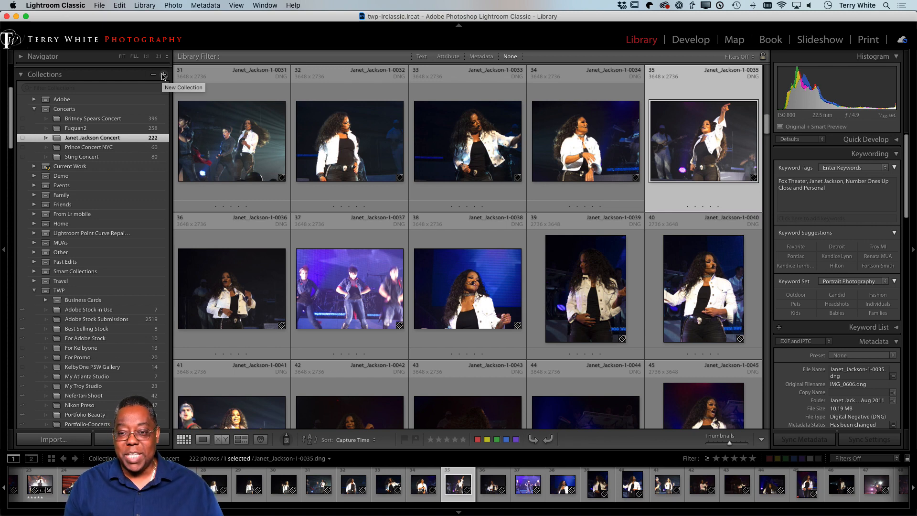
pyautogui.click(164, 75)
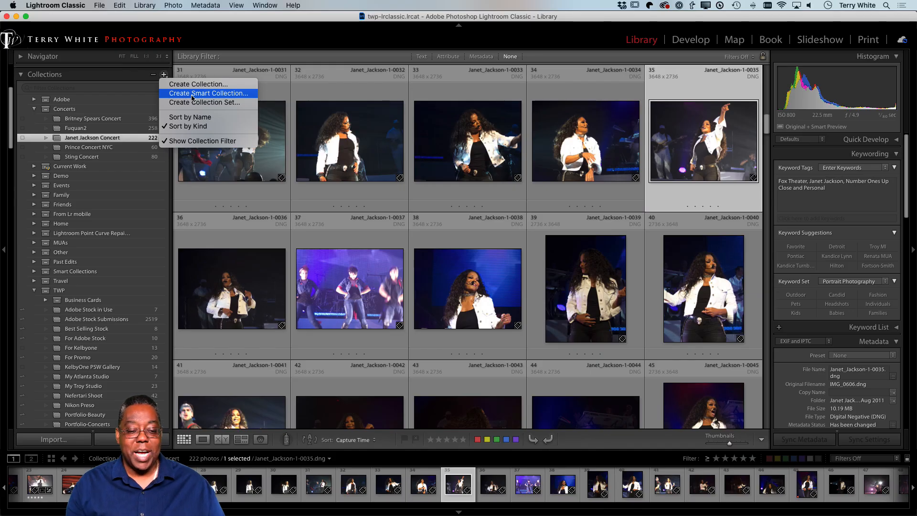
pyautogui.click(192, 98)
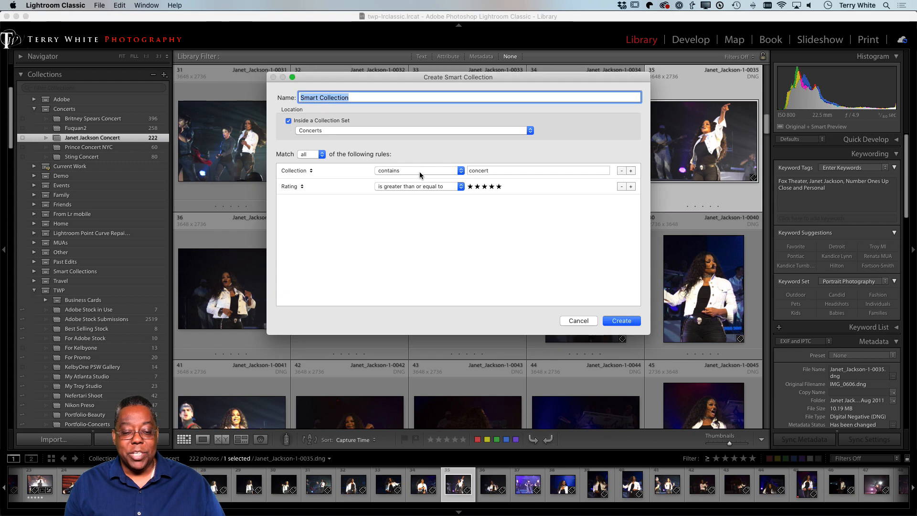
pyautogui.click(621, 170)
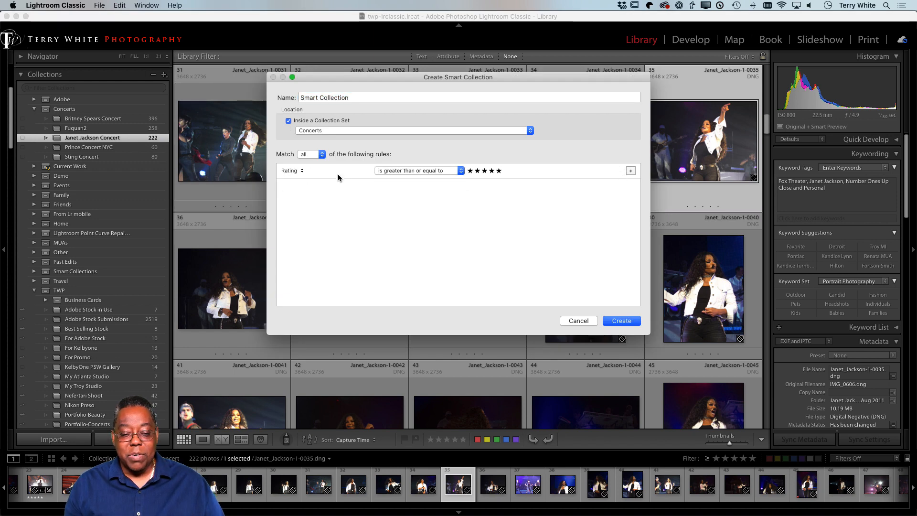
pyautogui.tripleClick(362, 98)
pyautogui.write('F')
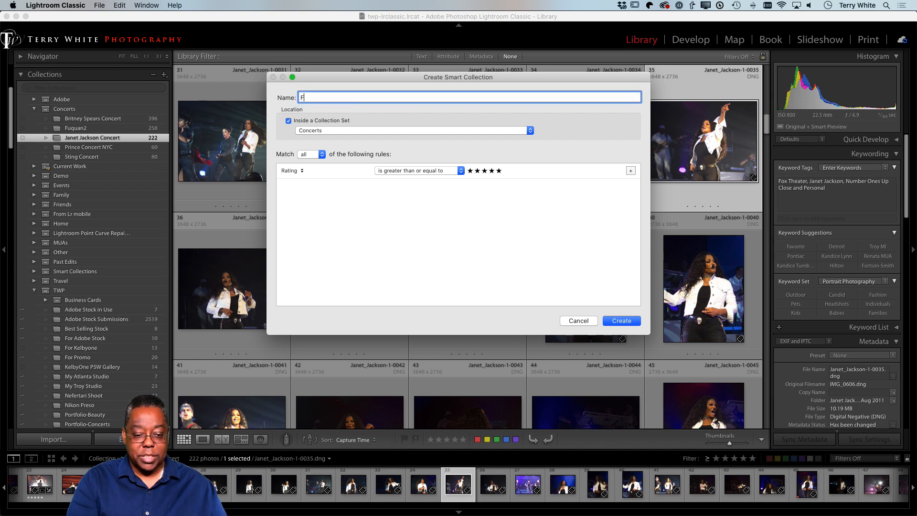
pyautogui.write('avorite ')
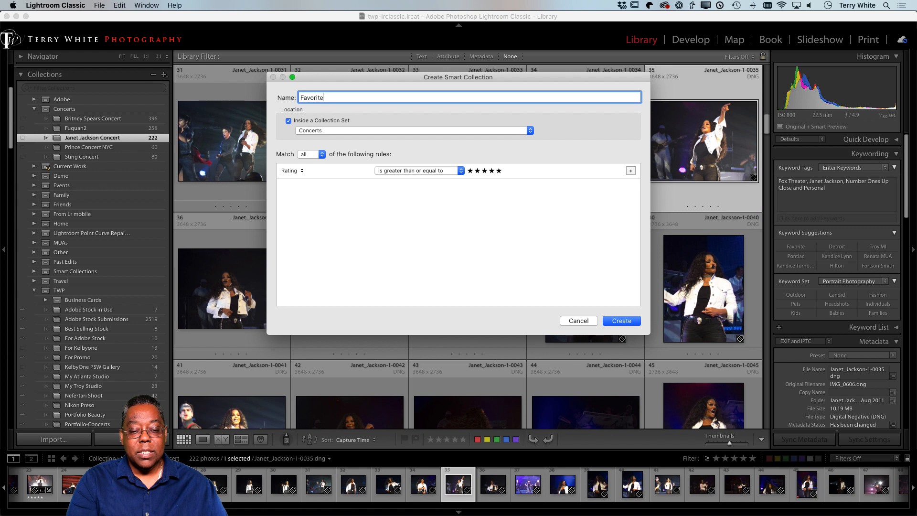
pyautogui.write('Concert Phot')
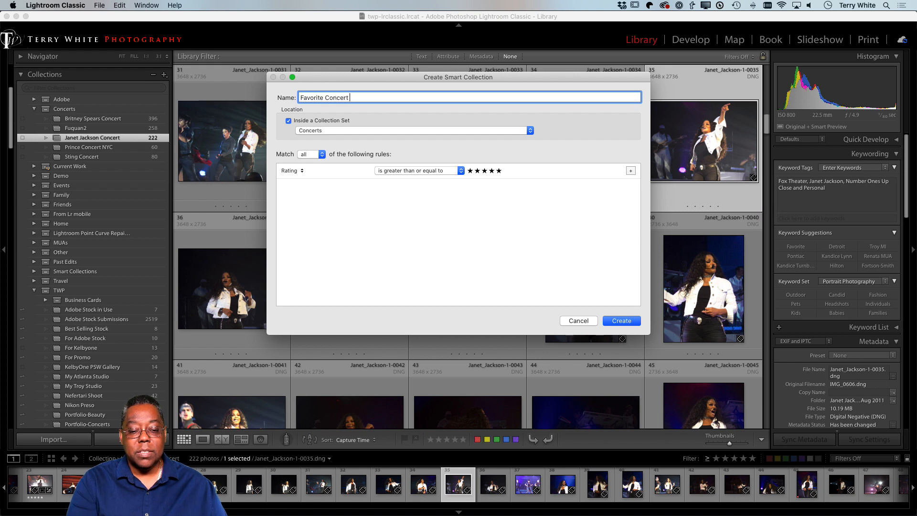
pyautogui.write('os')
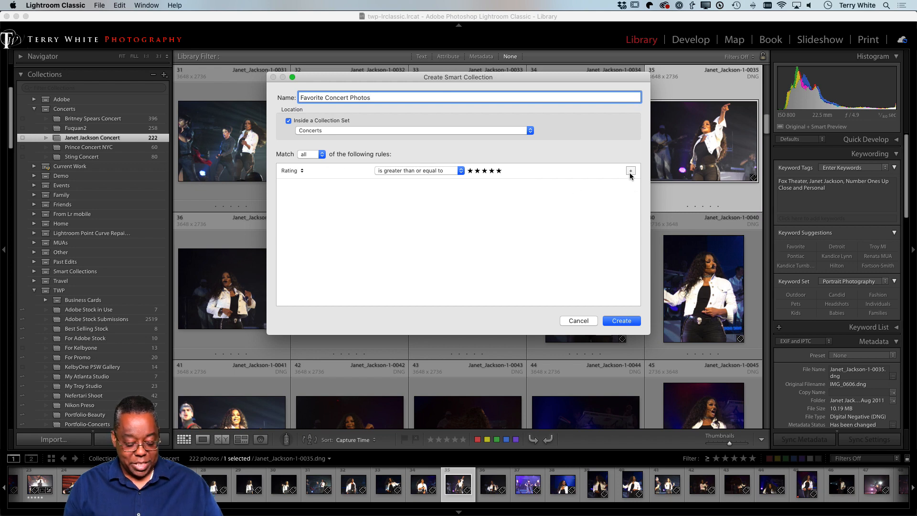
# - Add a rule requiring the source collection to contain "concert" and create the smart collection
pyautogui.press('alt')
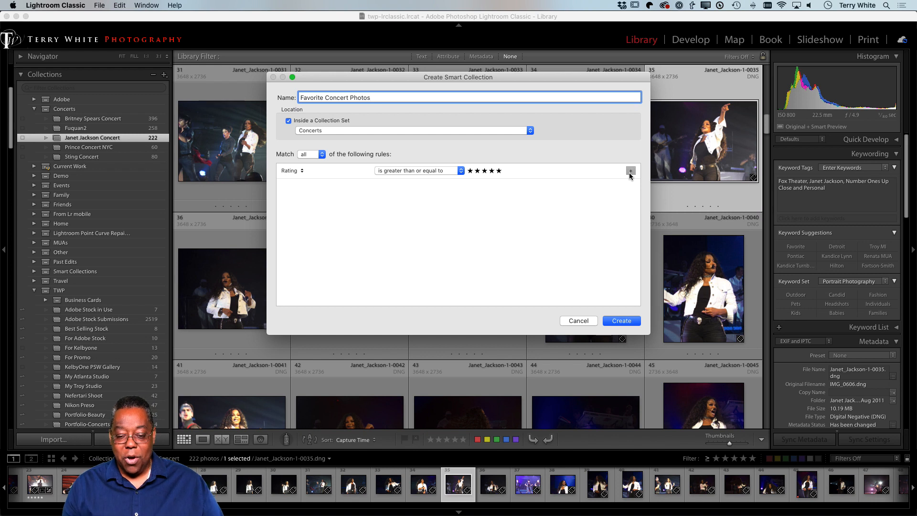
pyautogui.click(629, 170)
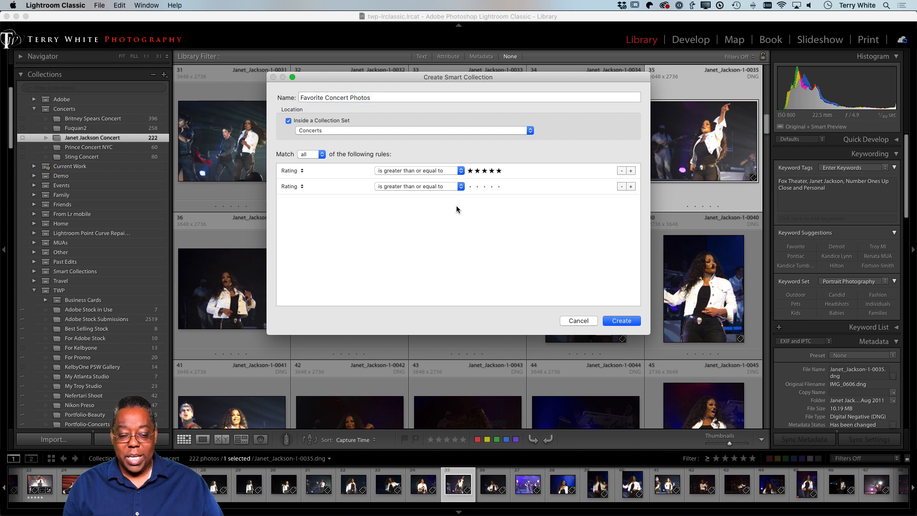
pyautogui.click(299, 187)
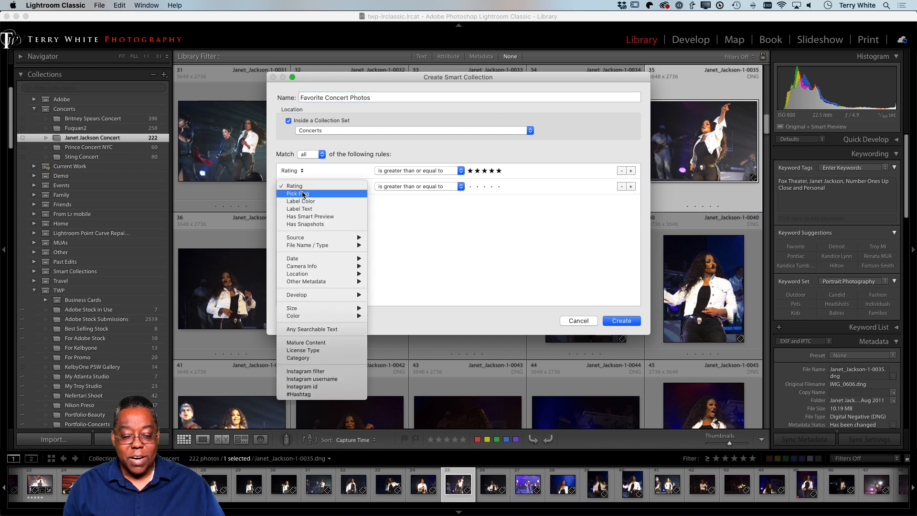
pyautogui.moveTo(320, 237)
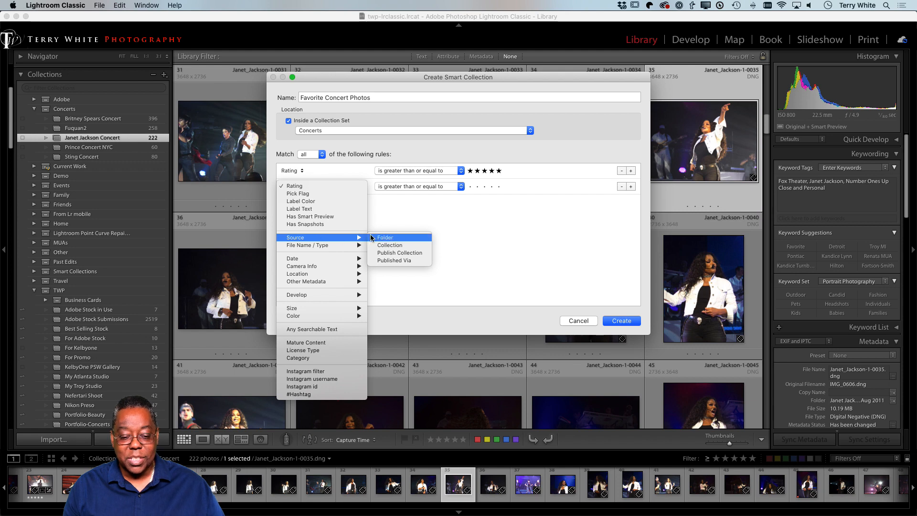
pyautogui.click(390, 245)
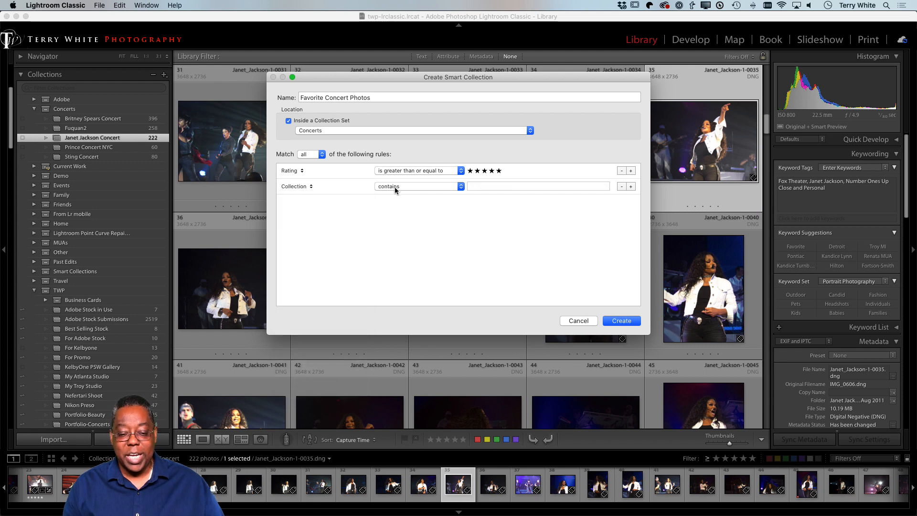
pyautogui.click(478, 188)
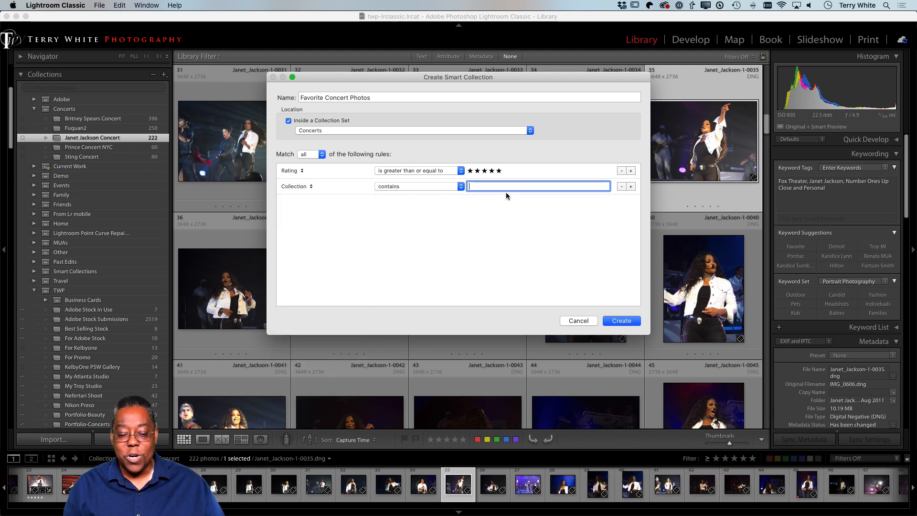
pyautogui.write('concert')
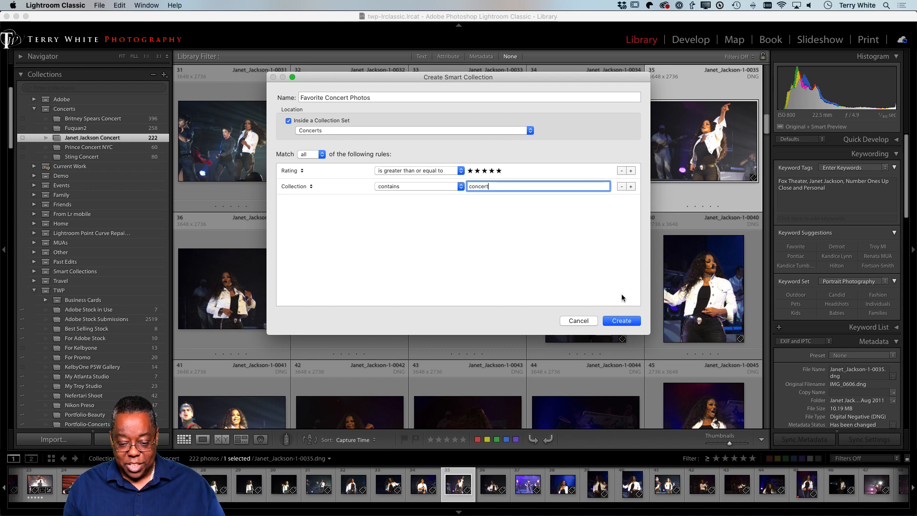
pyautogui.click(621, 321)
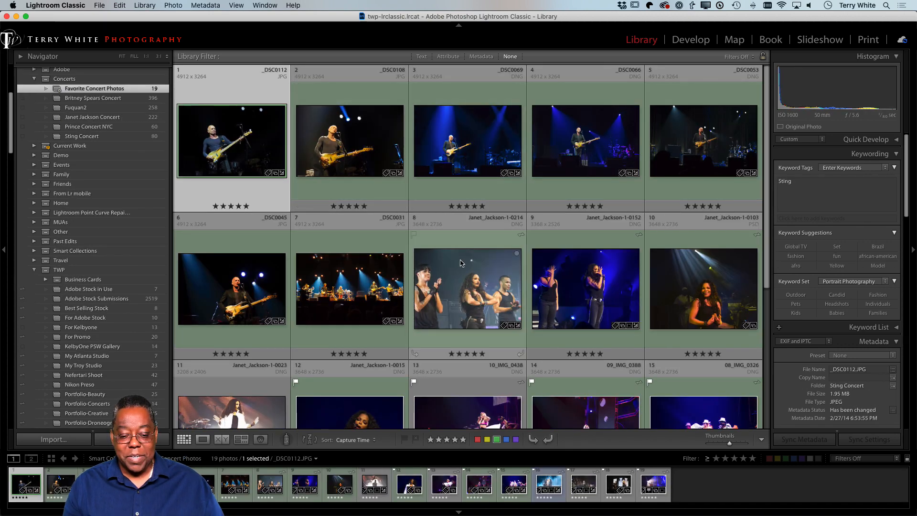
# - Look through the photos gathered in the Favorite Concert Photos smart collection
pyautogui.scroll(-3, 496, 196)
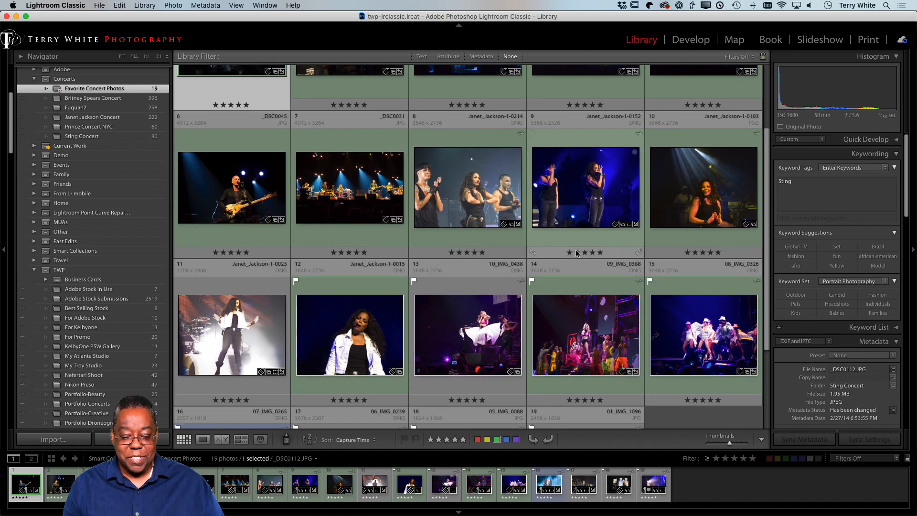
pyautogui.scroll(-3, 584, 244)
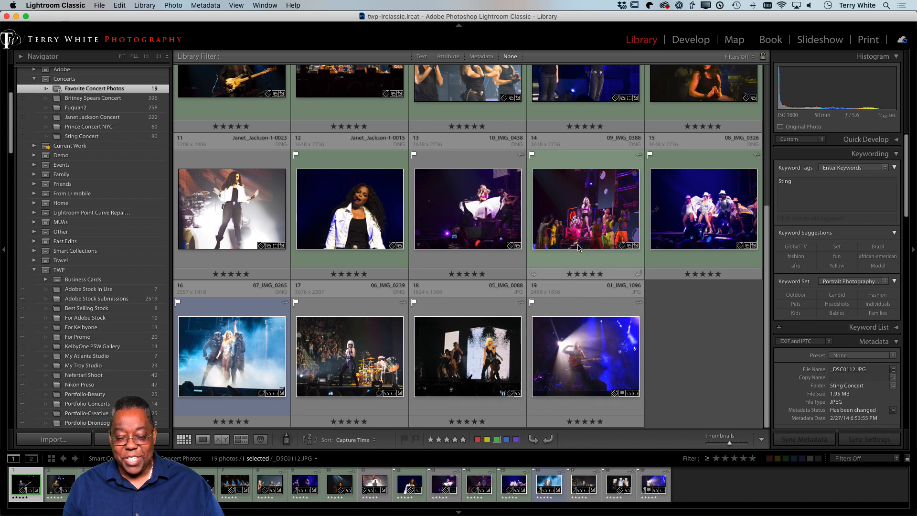
pyautogui.scroll(5, 576, 252)
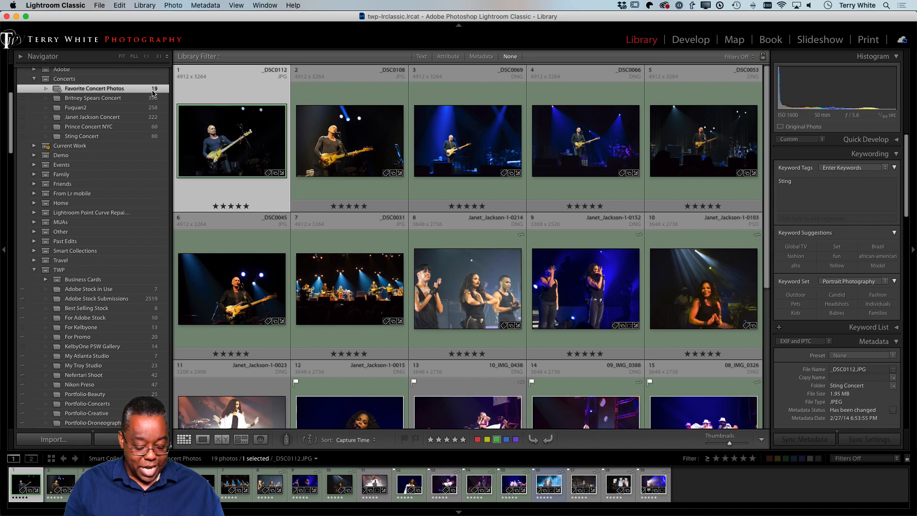
pyautogui.press('alt')
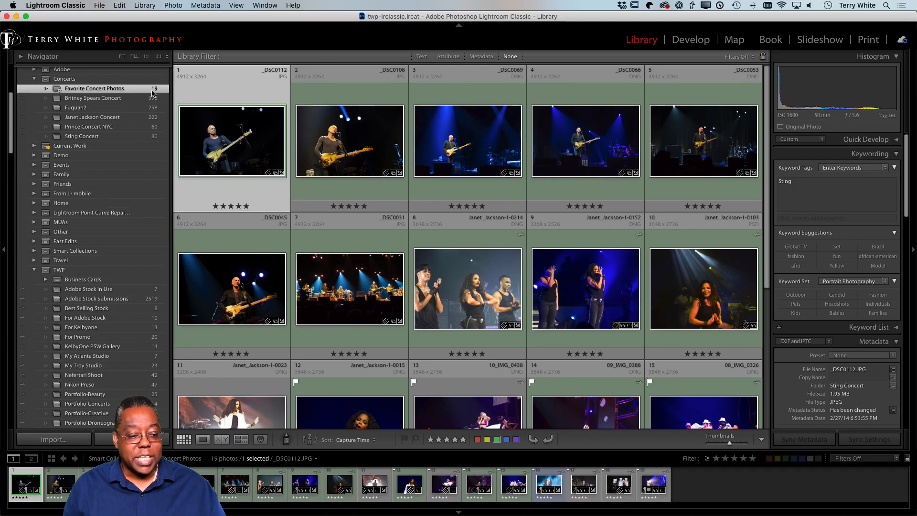
# - Rate the photo Janet_Jackson-1-0035 in the Janet Jackson Concert collection with five stars
pyautogui.click(123, 119)
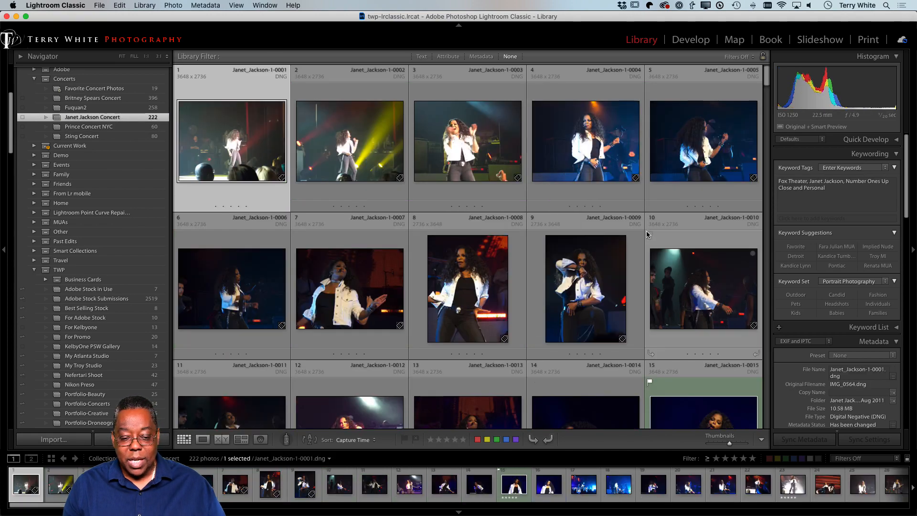
pyautogui.scroll(-10, 484, 220)
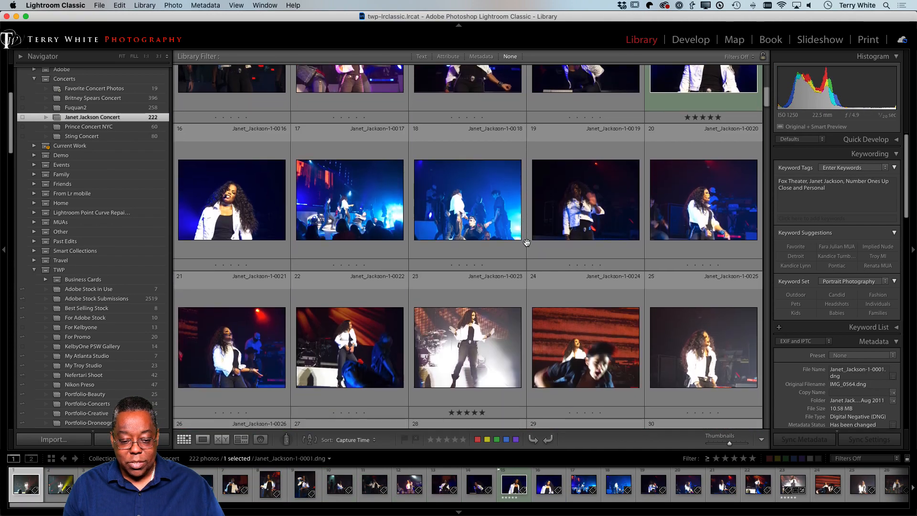
pyautogui.scroll(-3, 526, 243)
pyautogui.scroll(-1, 527, 242)
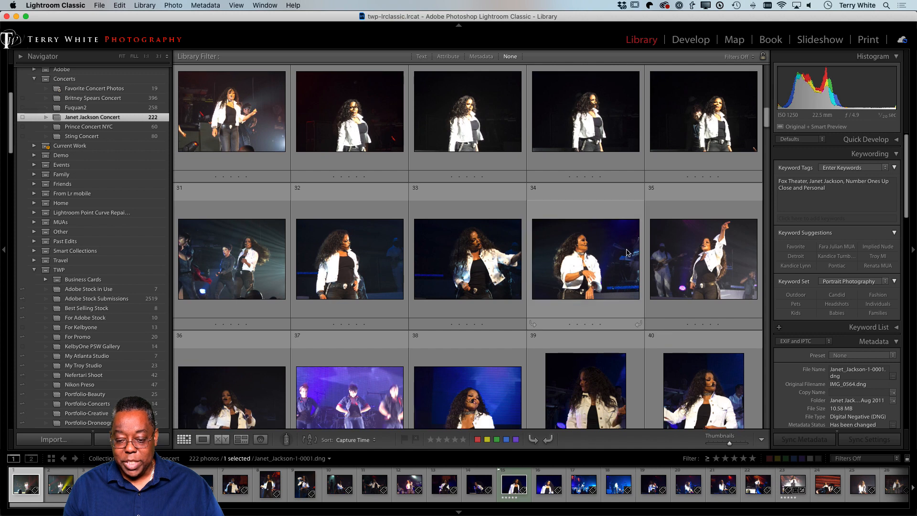
pyautogui.doubleClick(678, 267)
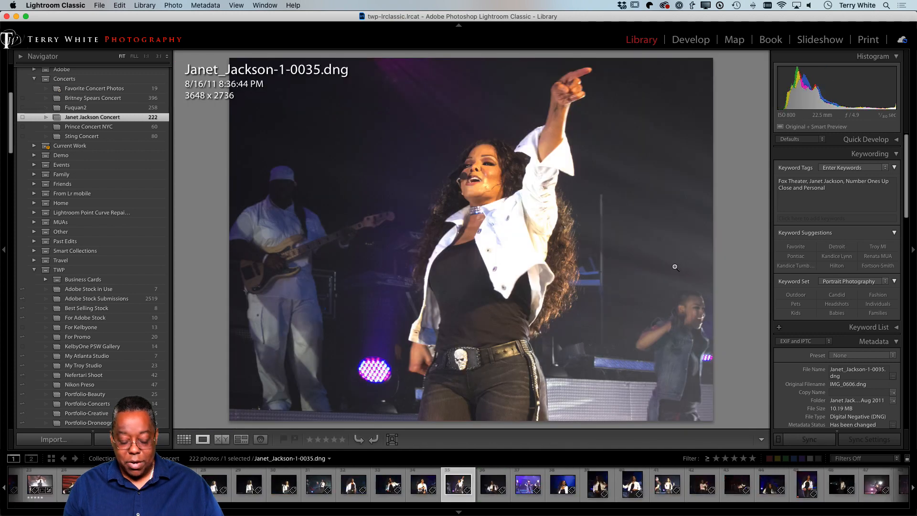
pyautogui.press('g')
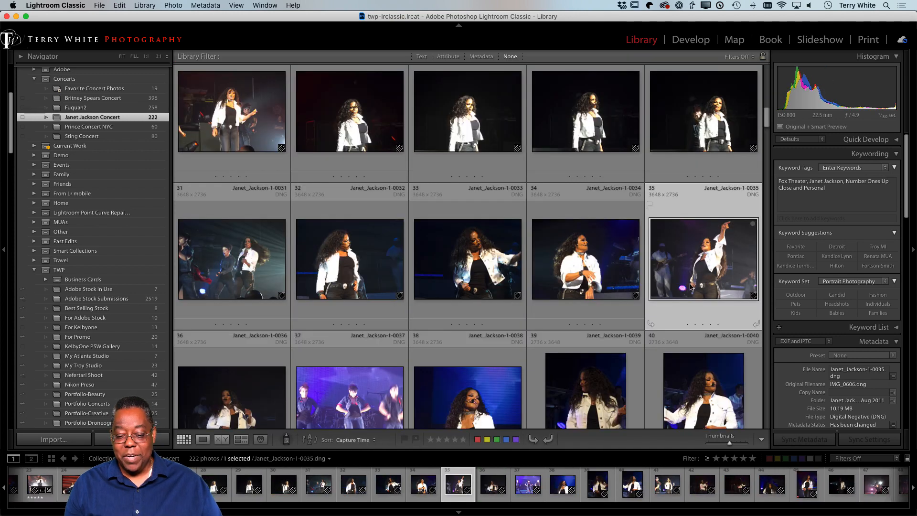
pyautogui.press('5')
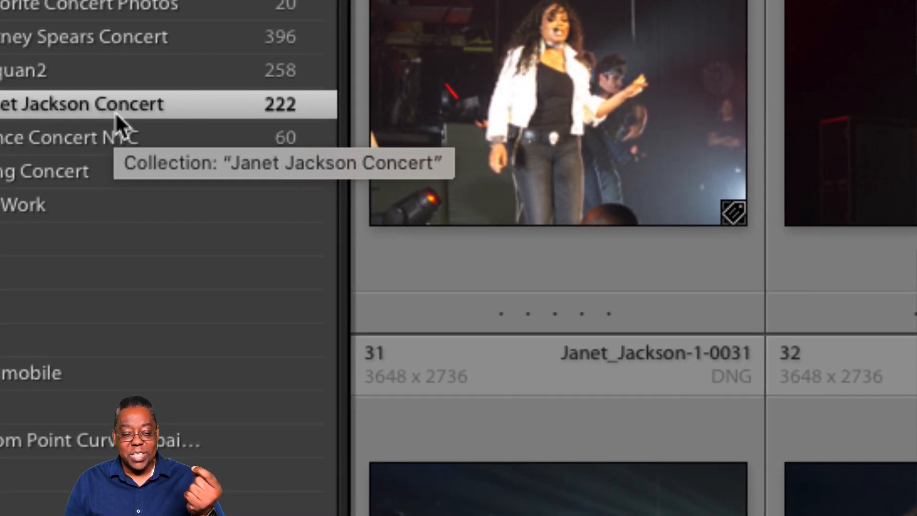
# - Open Favorite Concert Photos and drop Janet_Jackson-1-0023 from the smart collection by lowering its star rating
pyautogui.hotkey('ctrl', 'a')
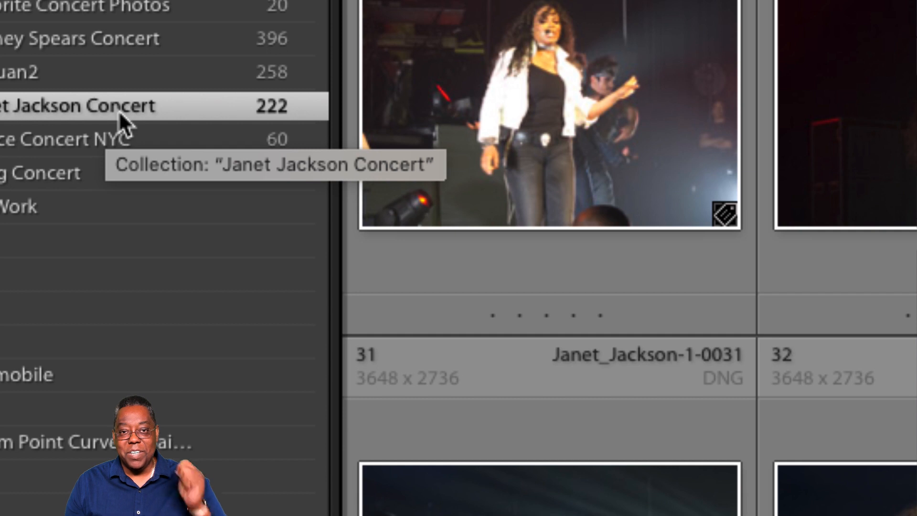
pyautogui.scroll(4, 118, 111)
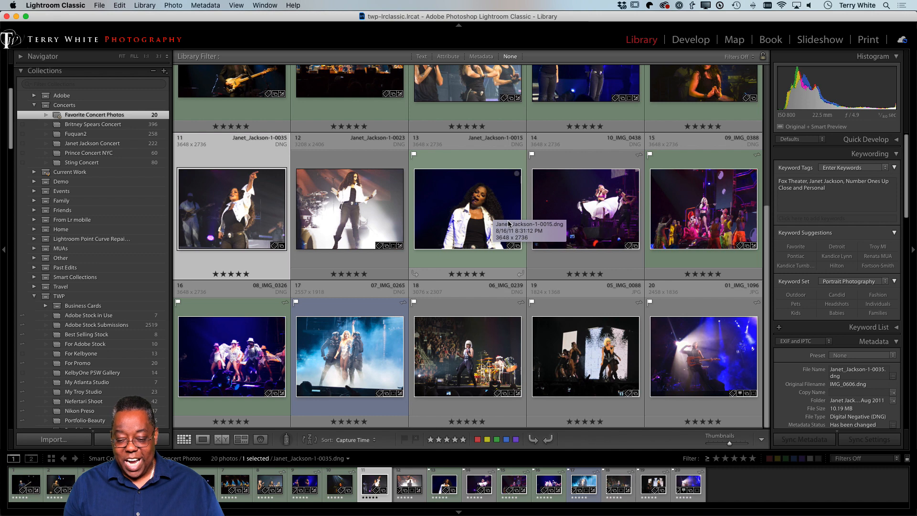
pyautogui.scroll(3, 506, 218)
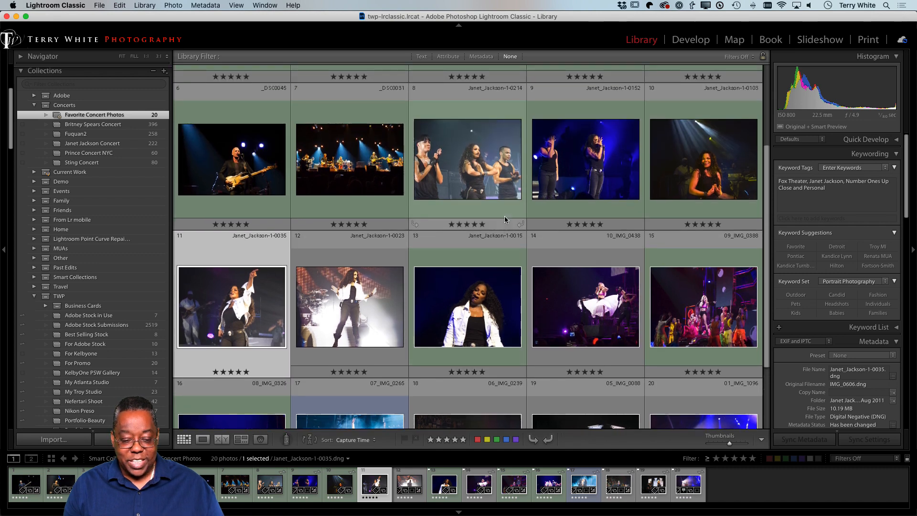
pyautogui.scroll(1, 504, 216)
pyautogui.press('j')
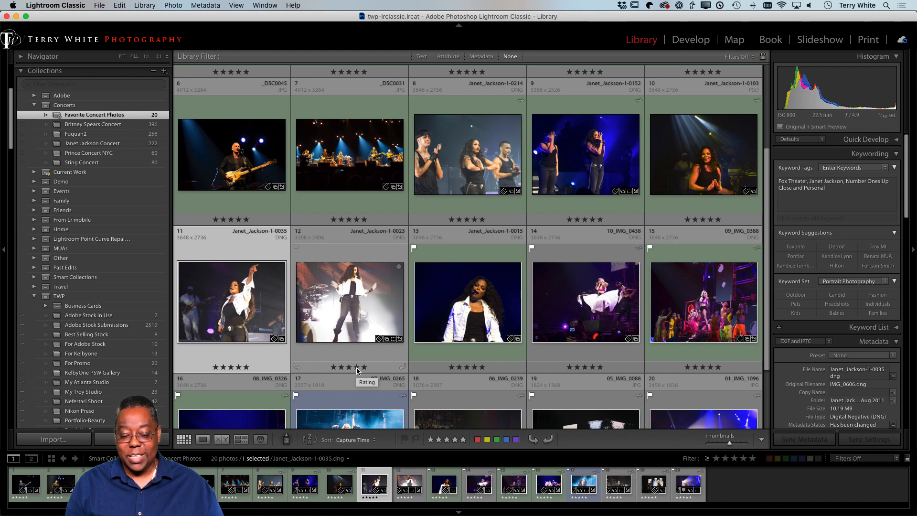
pyautogui.press('Delete')
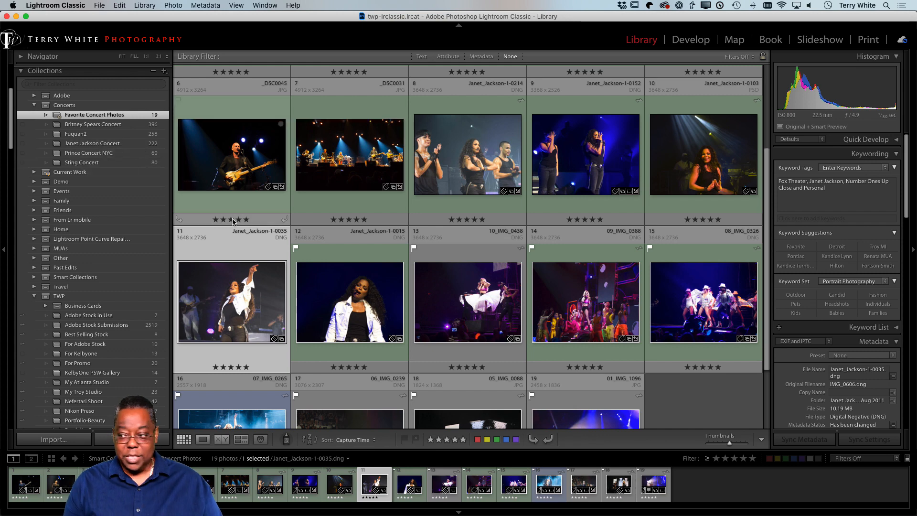
# - Switch to Adobe Lightroom and expand the Demo folder of albums
pyautogui.press('super+Tab')
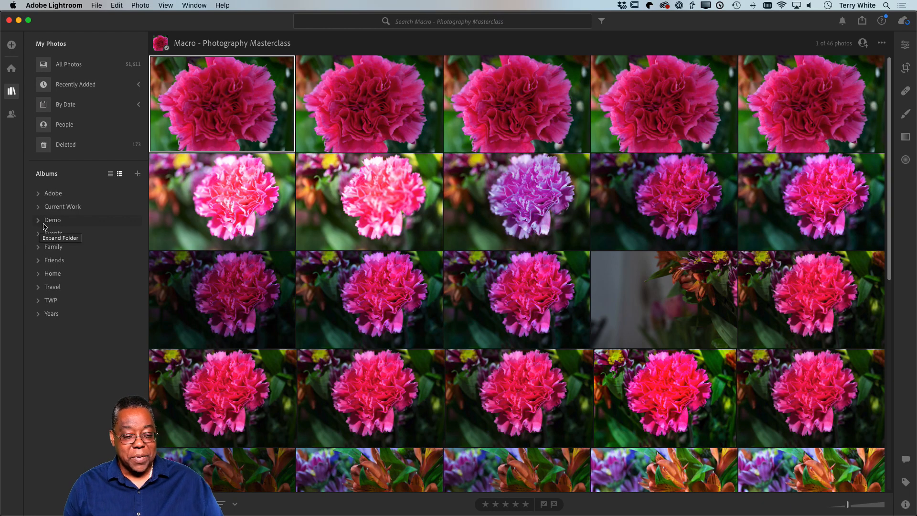
pyautogui.click(38, 221)
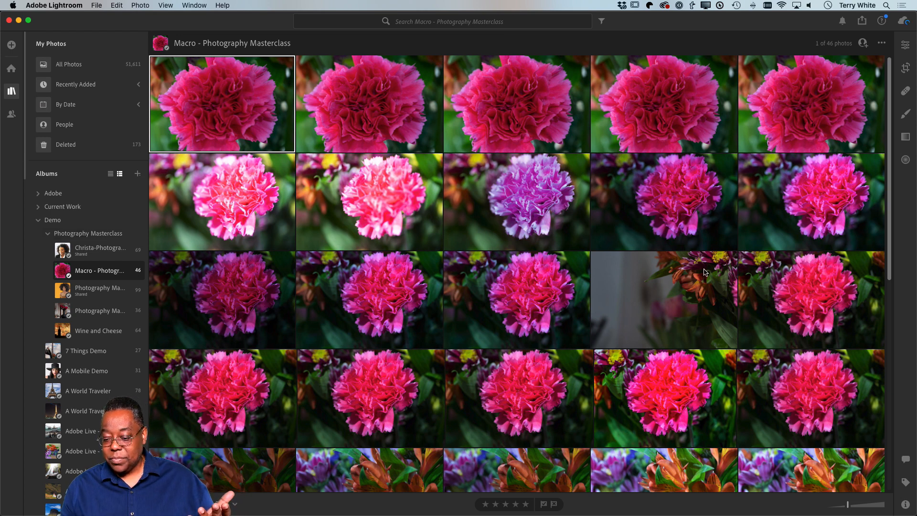
# - Add the keywords Flower and Pink to the first carnation photo in the Macro - Photography Masterclass album
pyautogui.click(906, 484)
pyautogui.click(801, 63)
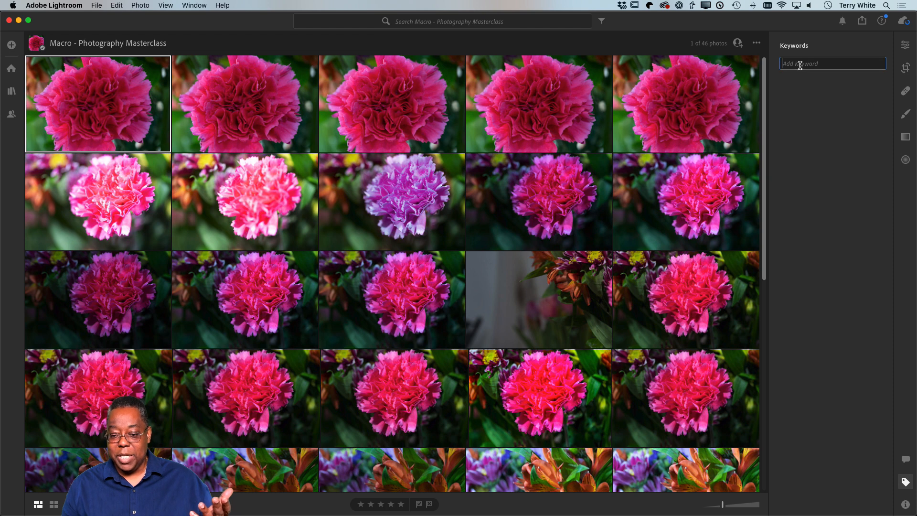
pyautogui.write('Flowers')
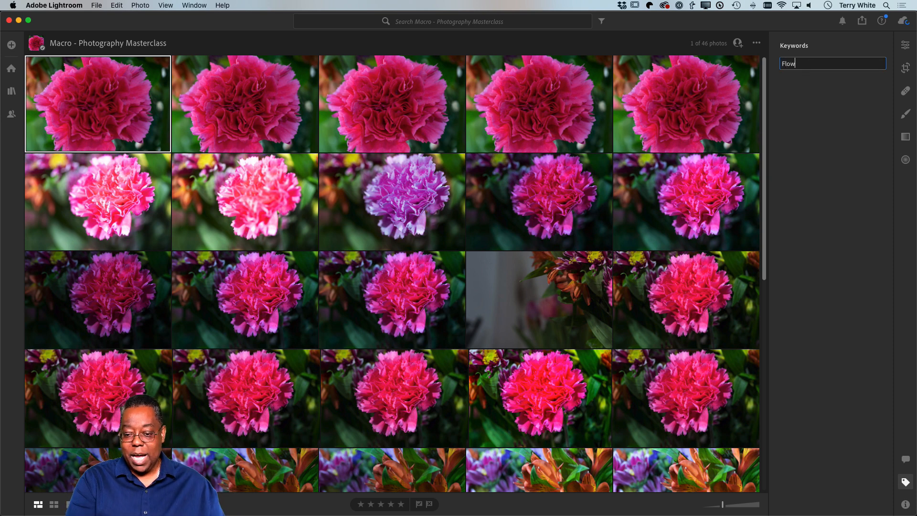
pyautogui.press('Return')
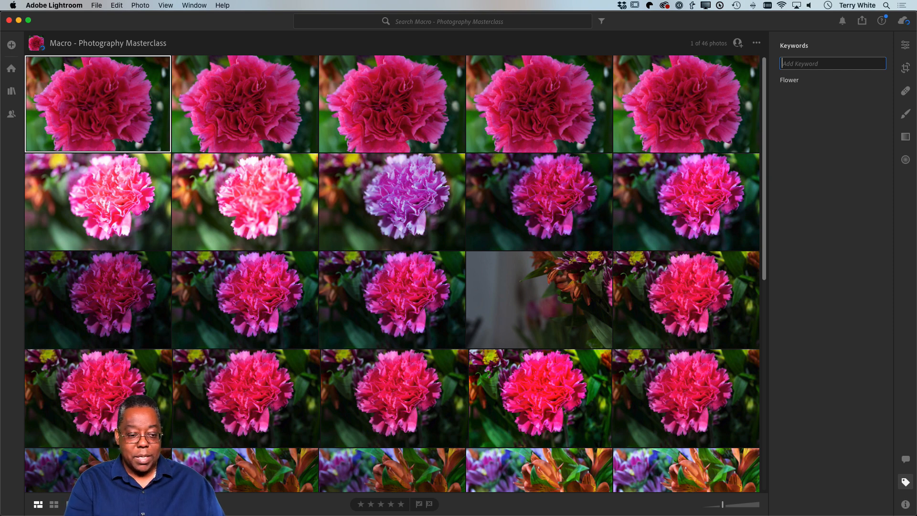
pyautogui.write('Pink')
pyautogui.press('Return')
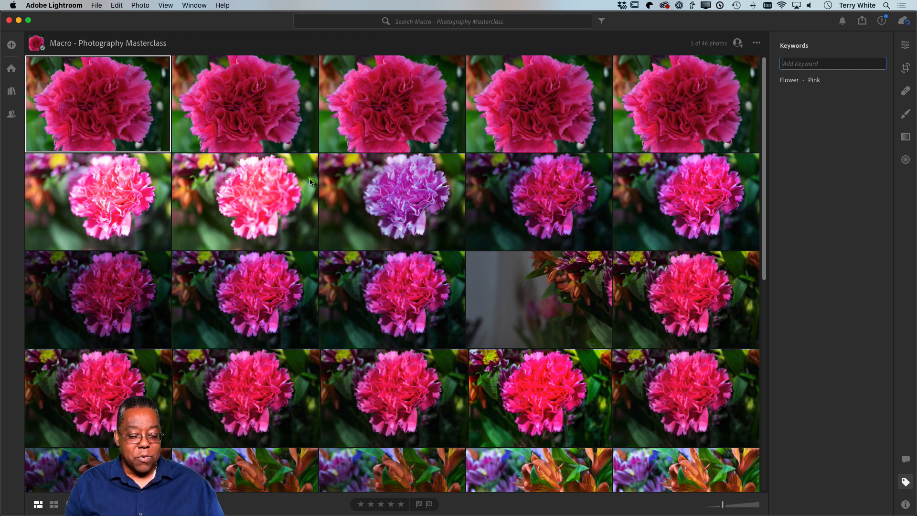
# - Show All Photos and search the whole library for waterfall
pyautogui.click(12, 90)
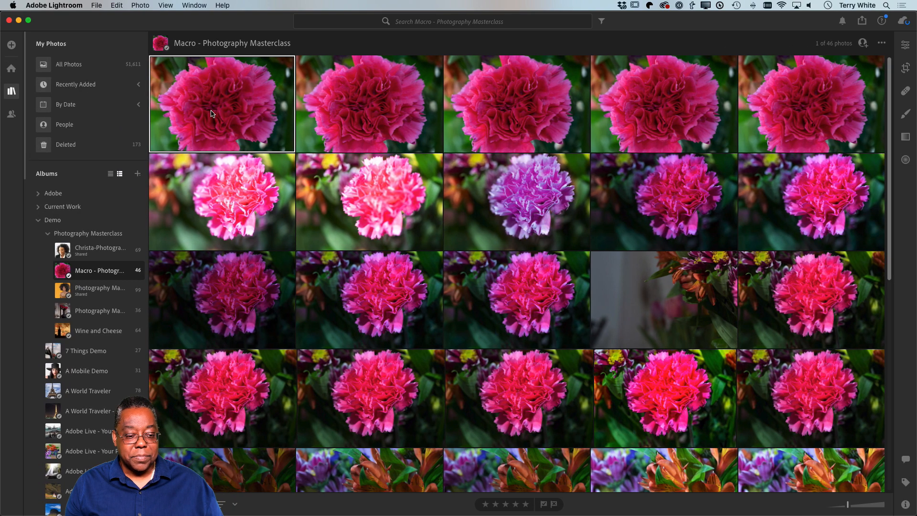
pyautogui.click(84, 66)
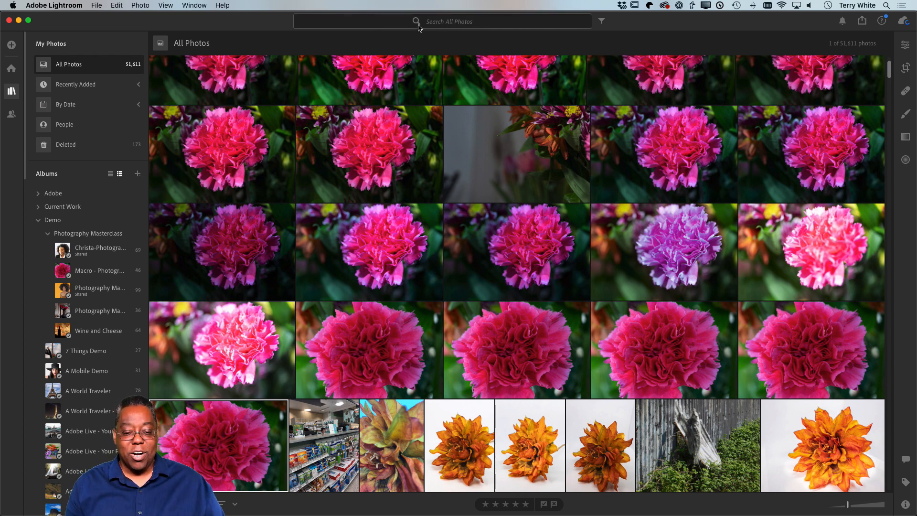
pyautogui.click(436, 20)
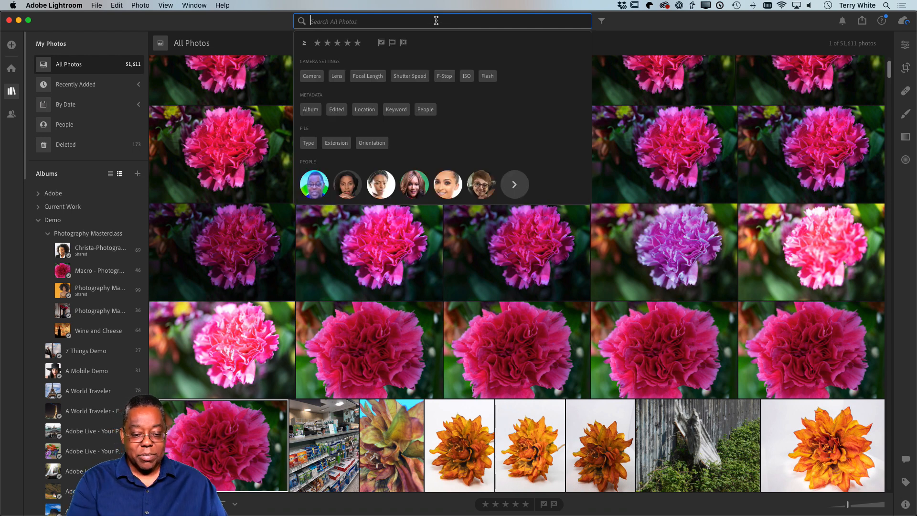
pyautogui.write('waterfall')
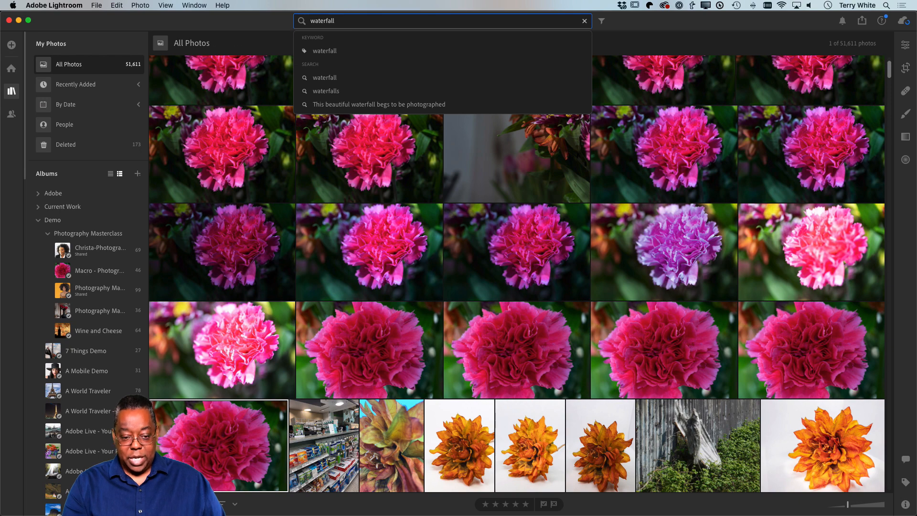
pyautogui.press('Return')
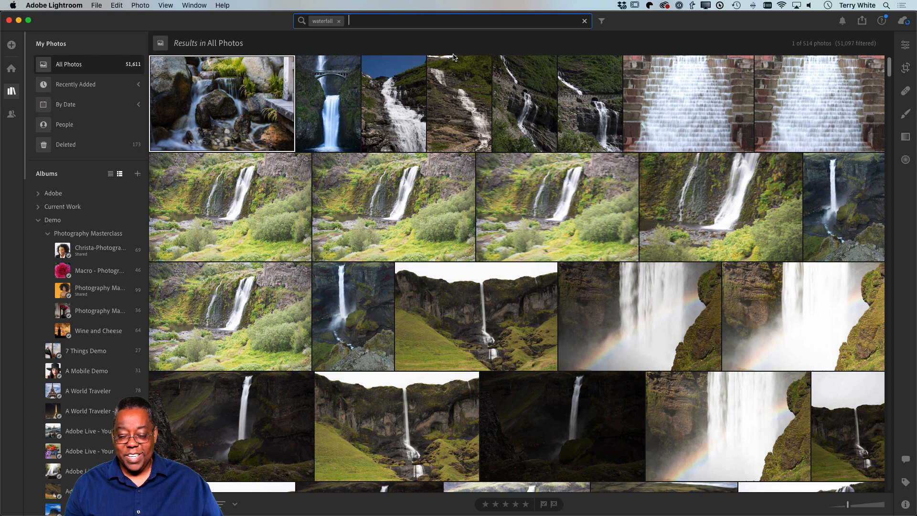
# - Look through the waterfall search results to check how well the photos match and where non-waterfall images start
pyautogui.scroll(-10, 463, 186)
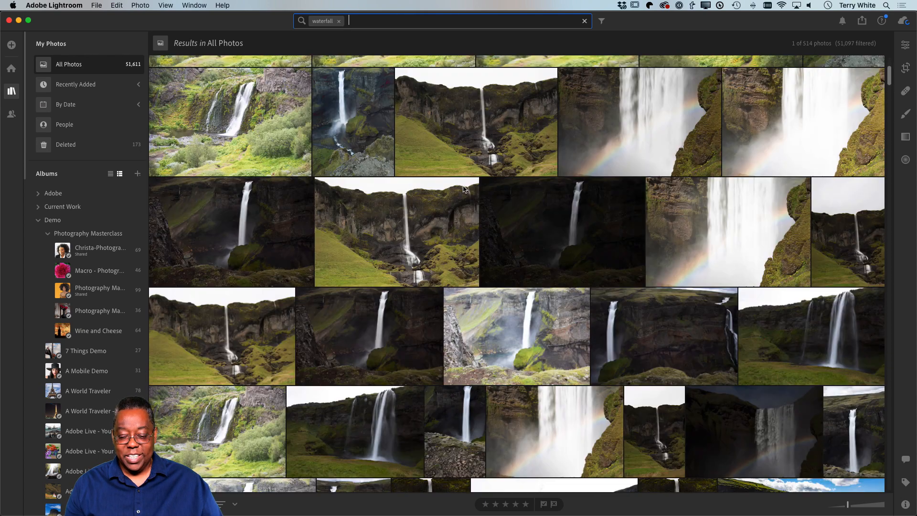
pyautogui.scroll(-15, 462, 186)
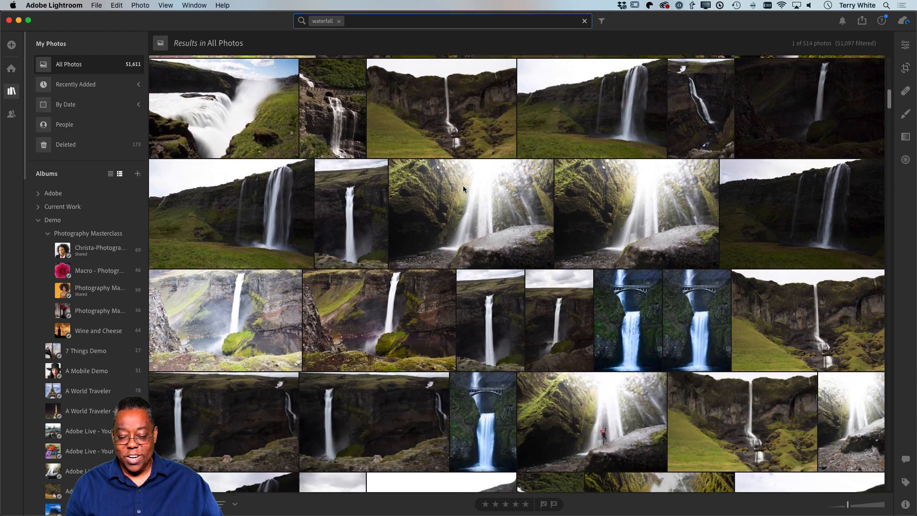
pyautogui.scroll(-15, 463, 188)
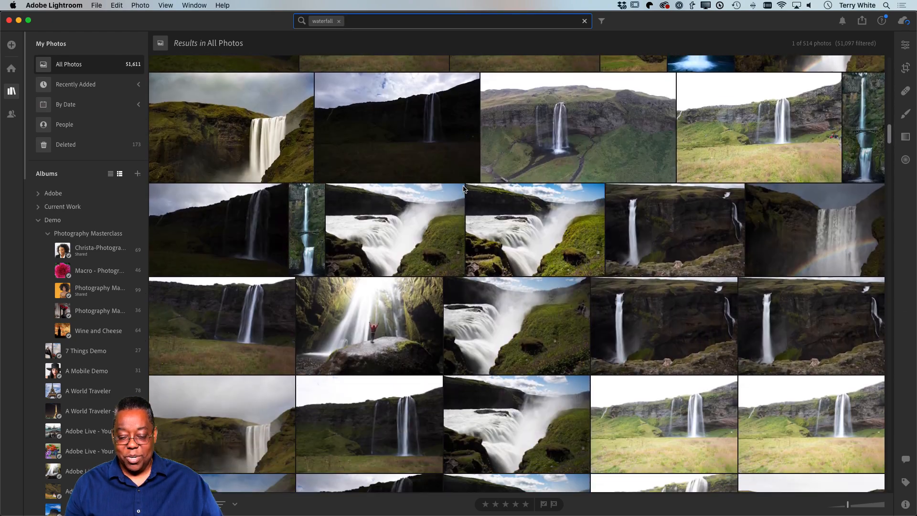
pyautogui.scroll(-15, 463, 189)
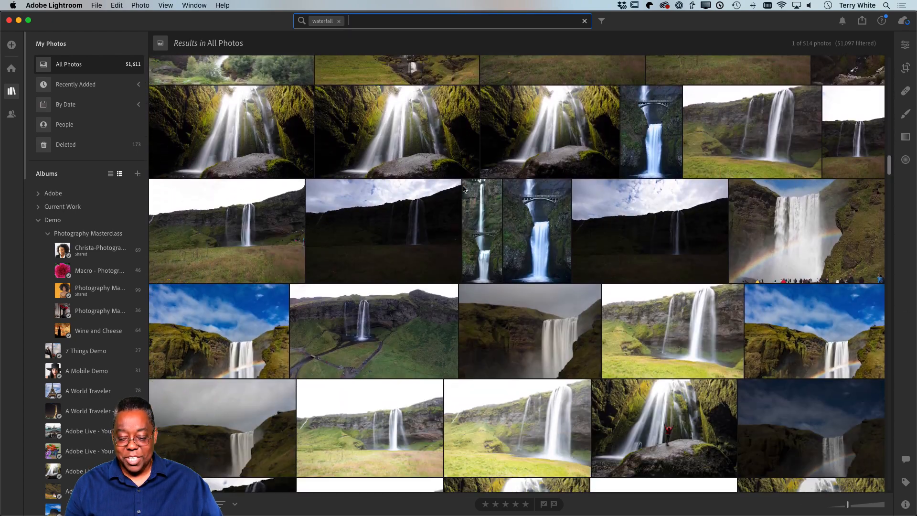
pyautogui.scroll(-15, 463, 188)
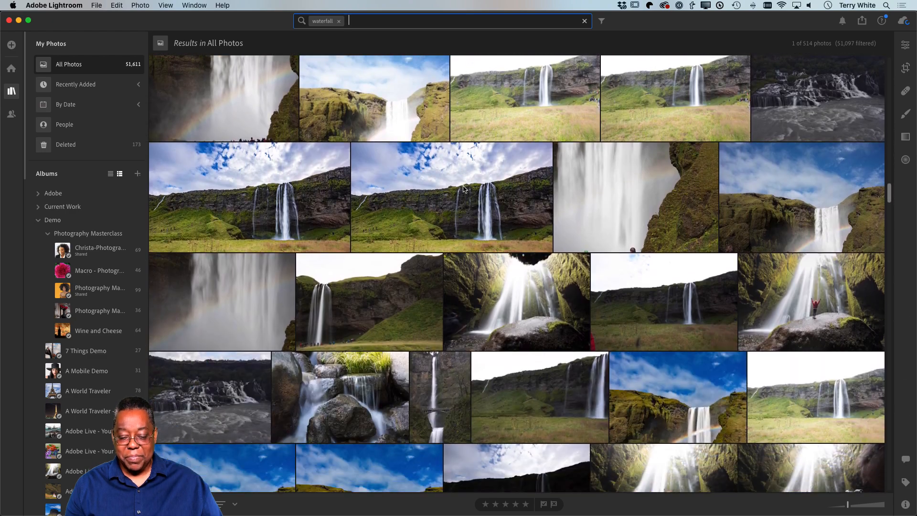
pyautogui.scroll(-15, 463, 188)
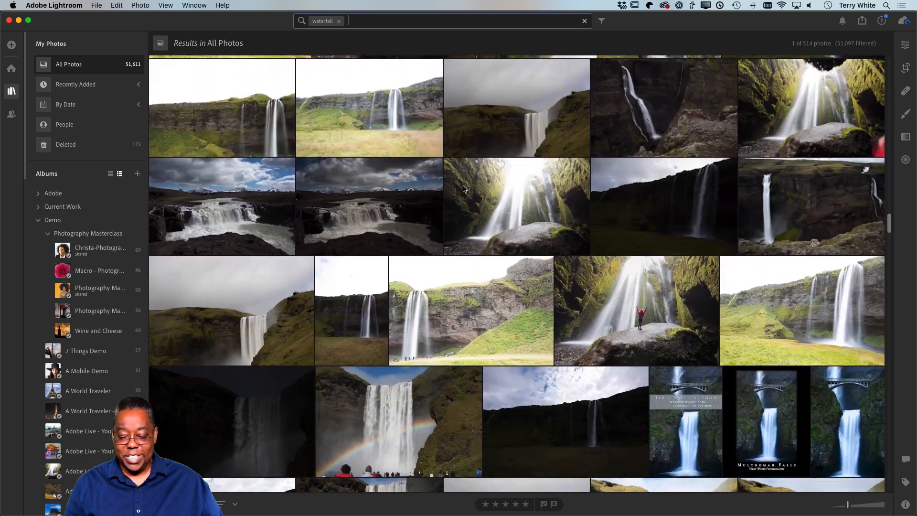
pyautogui.scroll(-15, 463, 186)
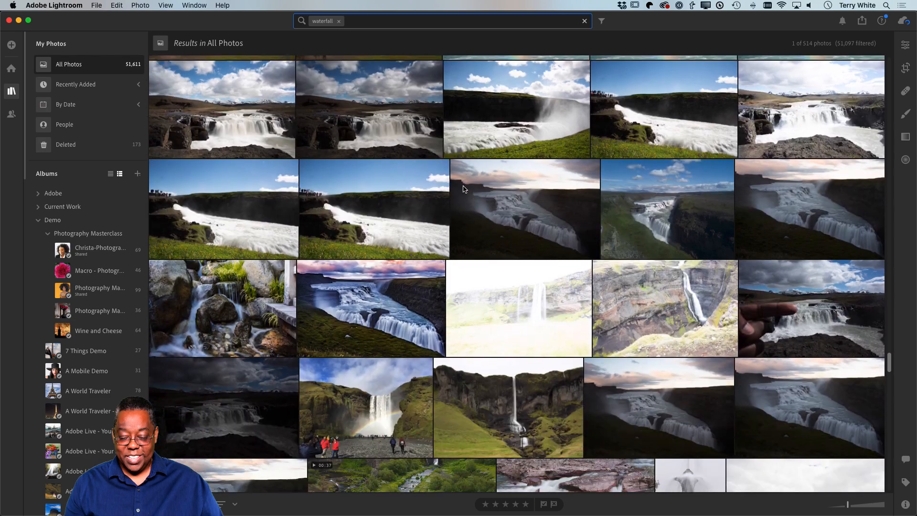
pyautogui.scroll(-10, 463, 189)
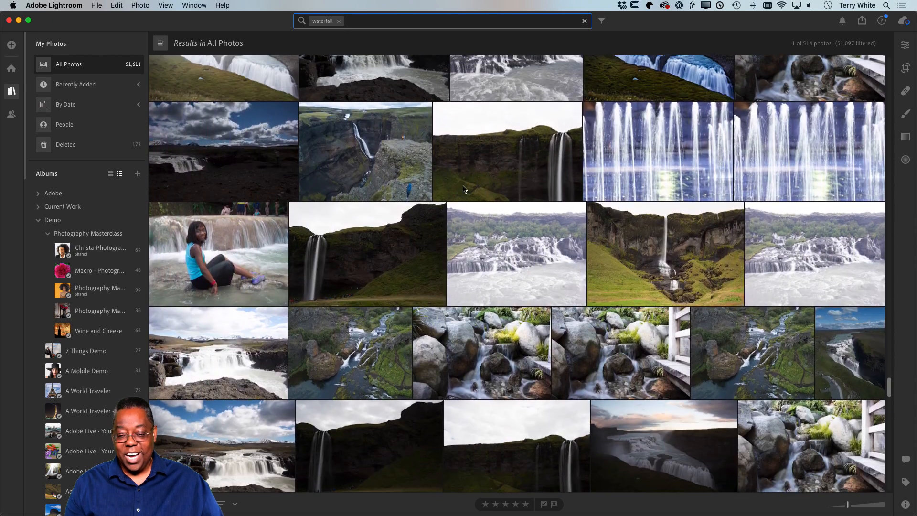
pyautogui.scroll(1, 613, 195)
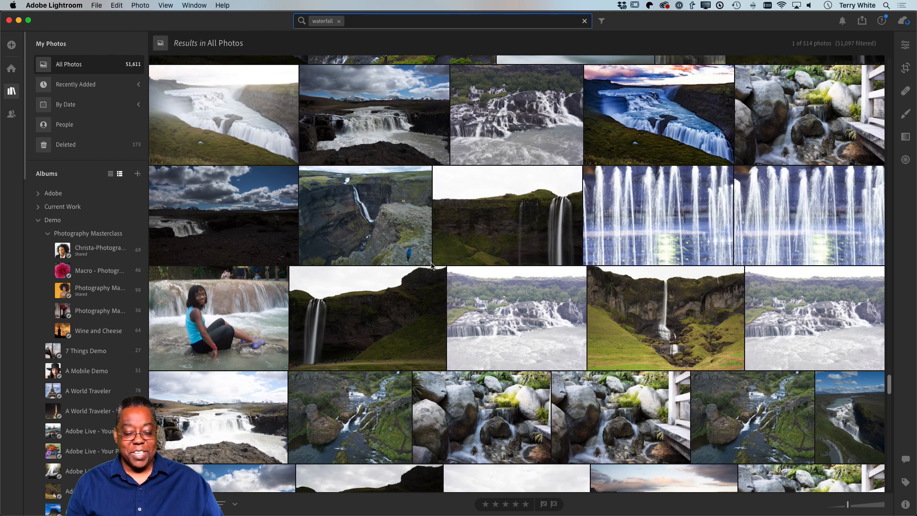
# - Select the search results from the first photo through the dark cliff waterfall just before the purple fountain shots
pyautogui.scroll(5, 425, 320)
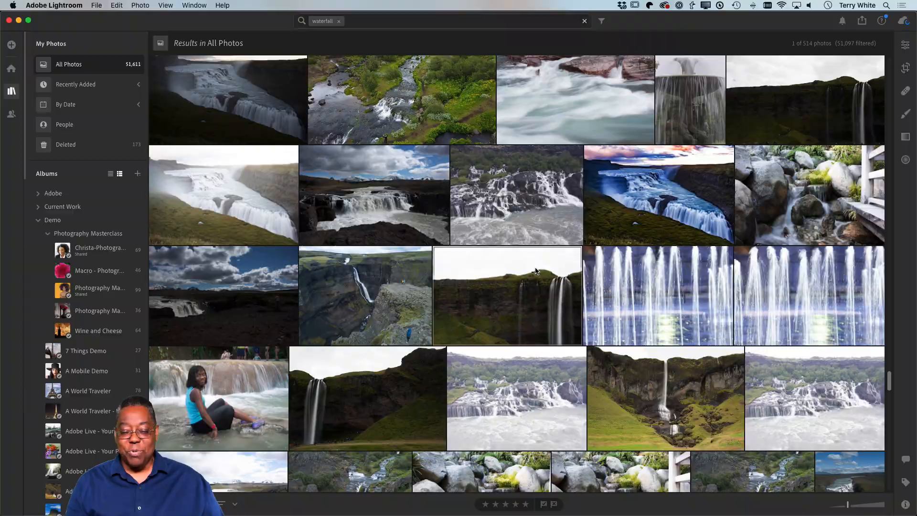
pyautogui.scroll(10, 667, 205)
pyautogui.scroll(20, 667, 206)
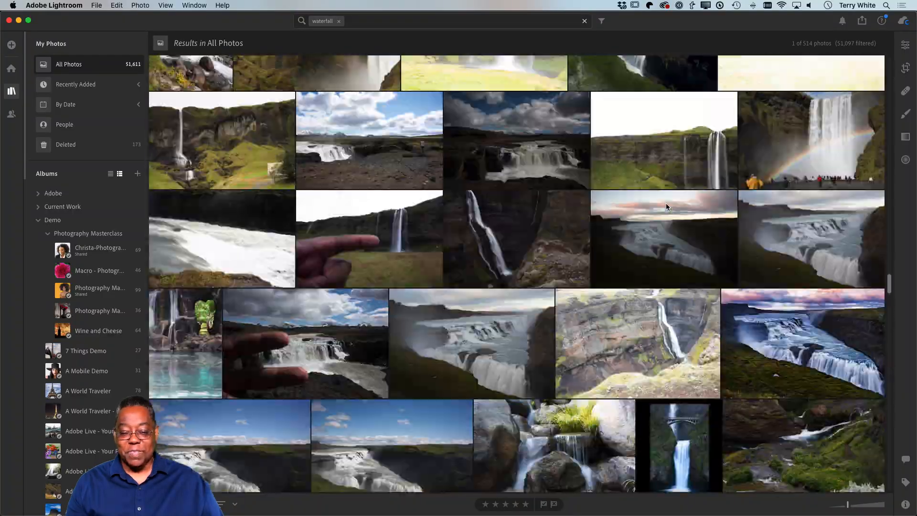
pyautogui.scroll(8, 667, 207)
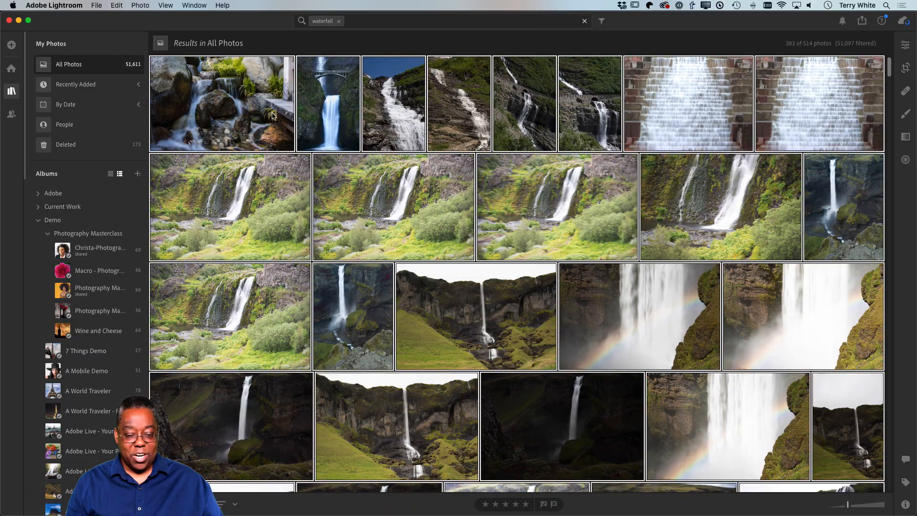
# - Remove the small rock cascade beside the wooden railing, located just above the rainbow waterfall shots, from the selection
pyautogui.scroll(-6, 634, 275)
pyautogui.scroll(-20, 633, 275)
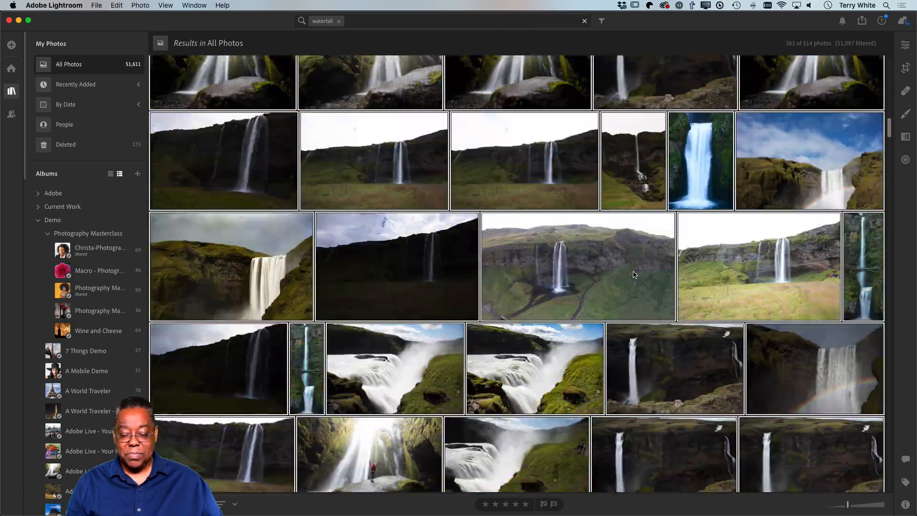
pyautogui.scroll(3, 632, 275)
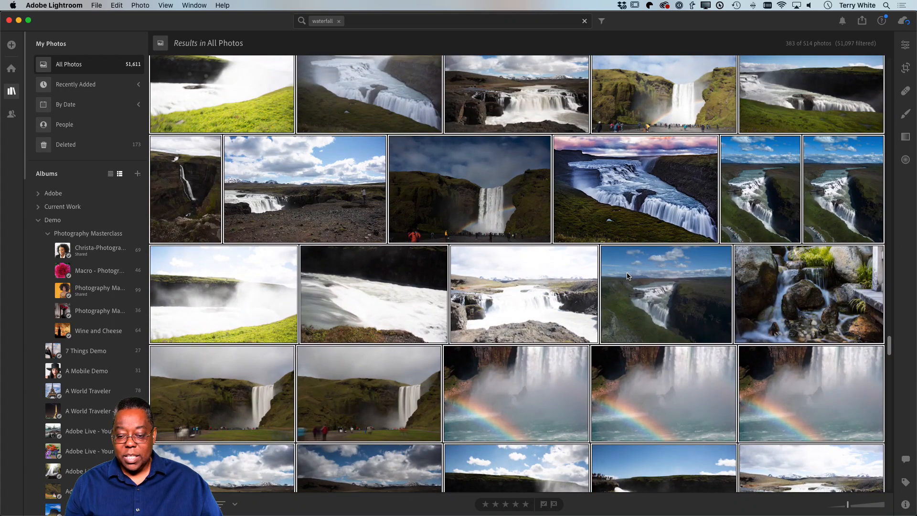
pyautogui.scroll(1, 627, 273)
pyautogui.scroll(-1, 627, 273)
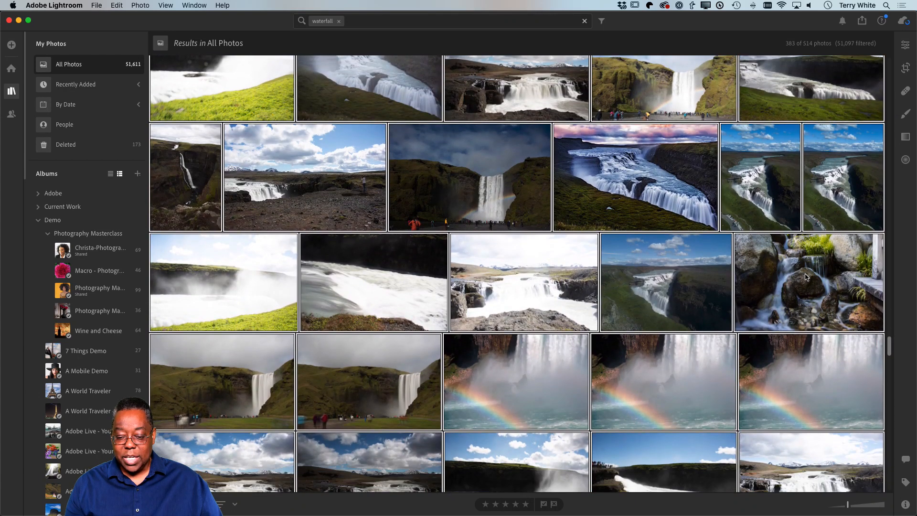
pyautogui.scroll(-2, 552, 280)
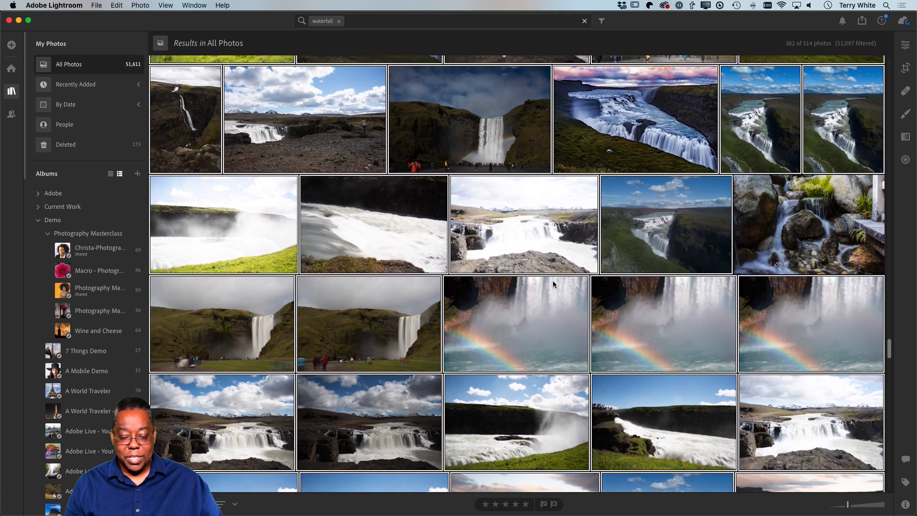
# - Remove the grey fountain photo next to the pink-rock rapids from the selection and return to the start of the results
pyautogui.scroll(-15, 557, 288)
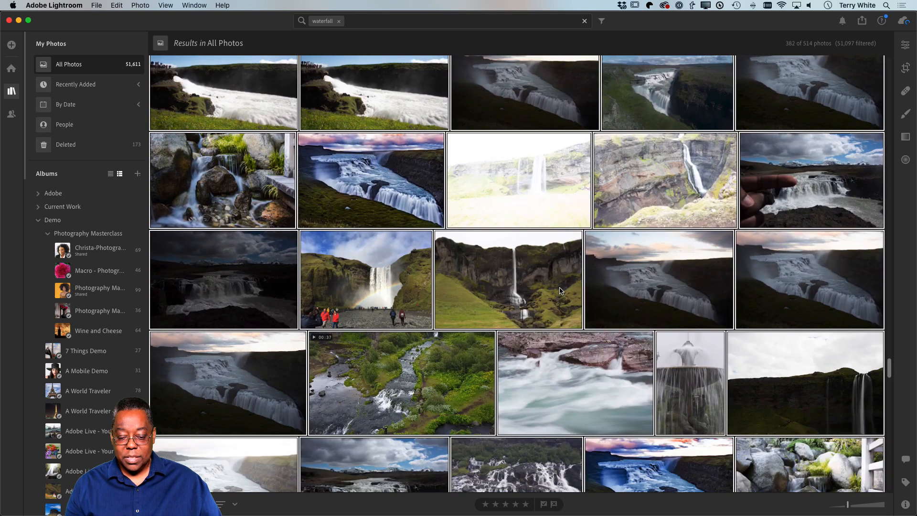
pyautogui.scroll(-8, 560, 291)
pyautogui.scroll(6, 560, 291)
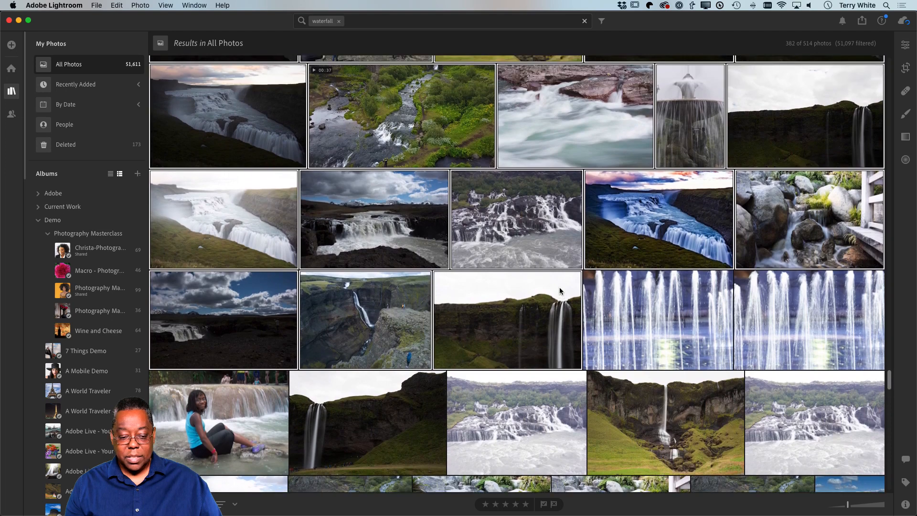
pyautogui.scroll(4, 560, 290)
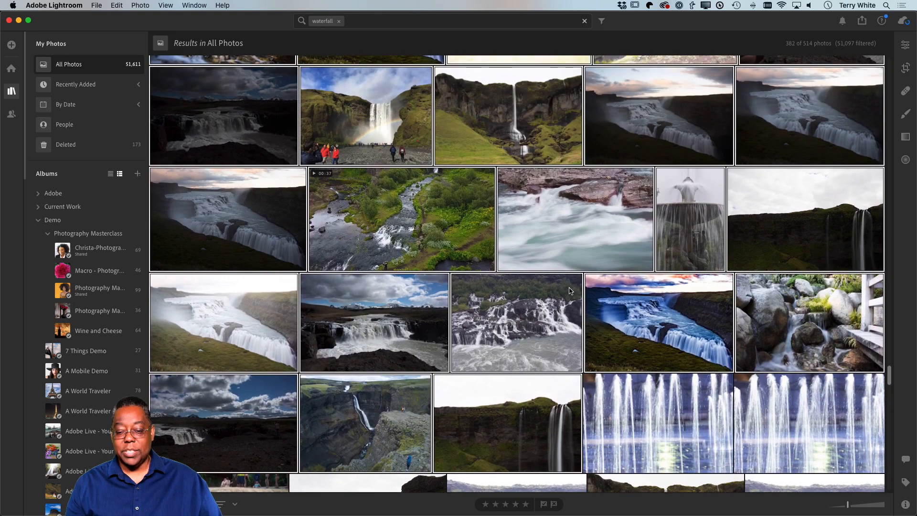
pyautogui.scroll(4, 572, 289)
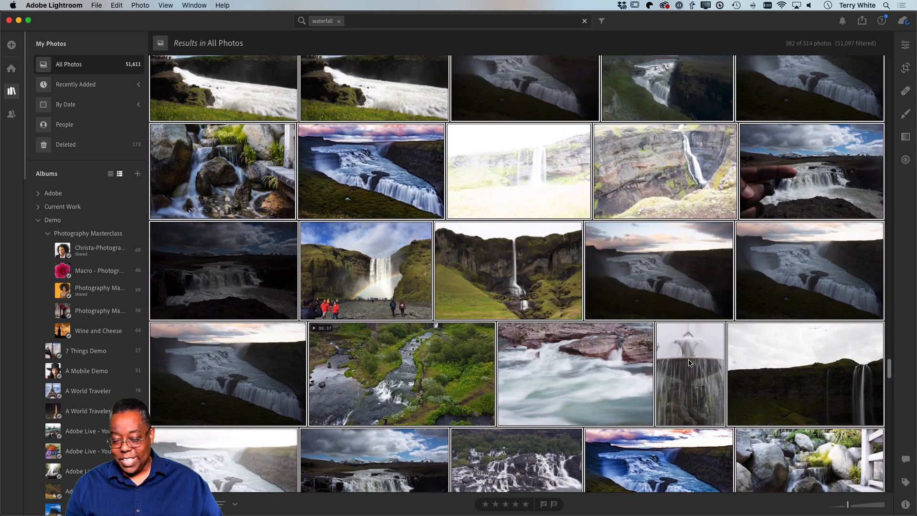
pyautogui.scroll(5, 593, 324)
pyautogui.scroll(20, 594, 324)
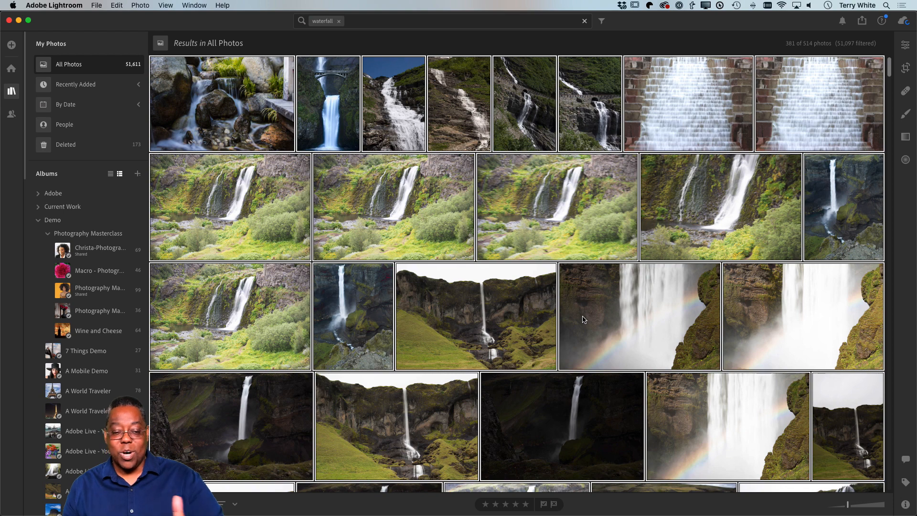
# - Create an album named Waterfalls that includes the selected photos, and approve adding them all
pyautogui.click(138, 174)
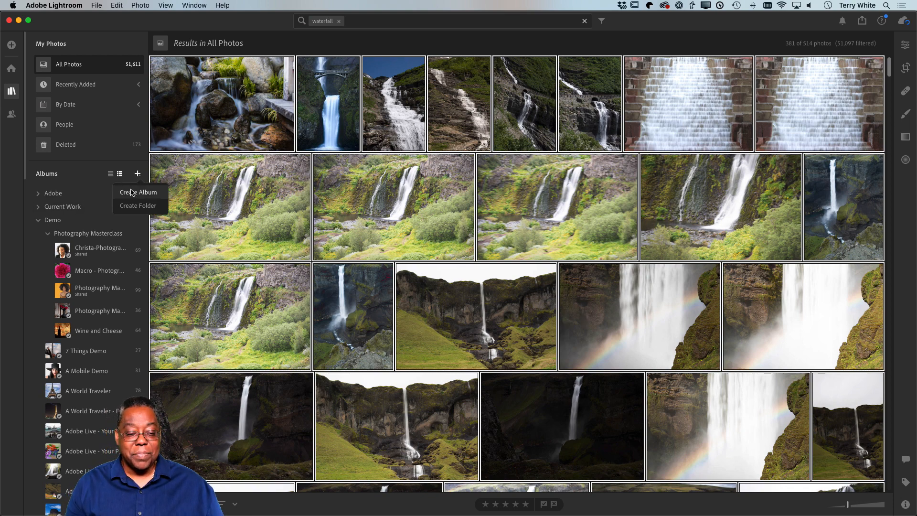
pyautogui.click(131, 191)
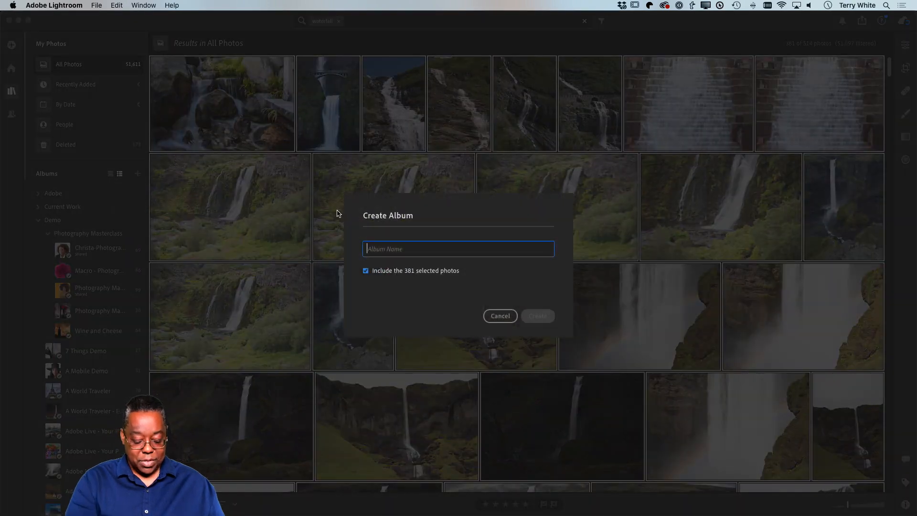
pyautogui.write('Waterfals')
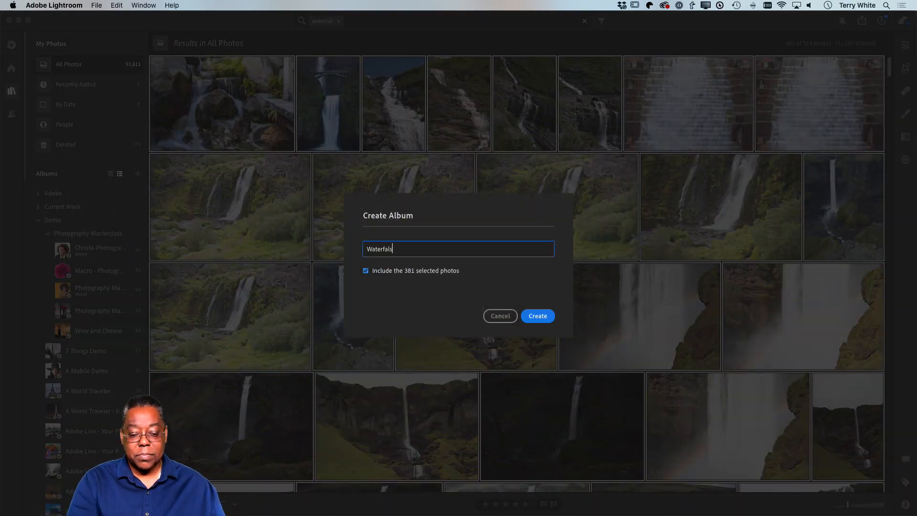
pyautogui.press('BackSpace')
pyautogui.write('ls')
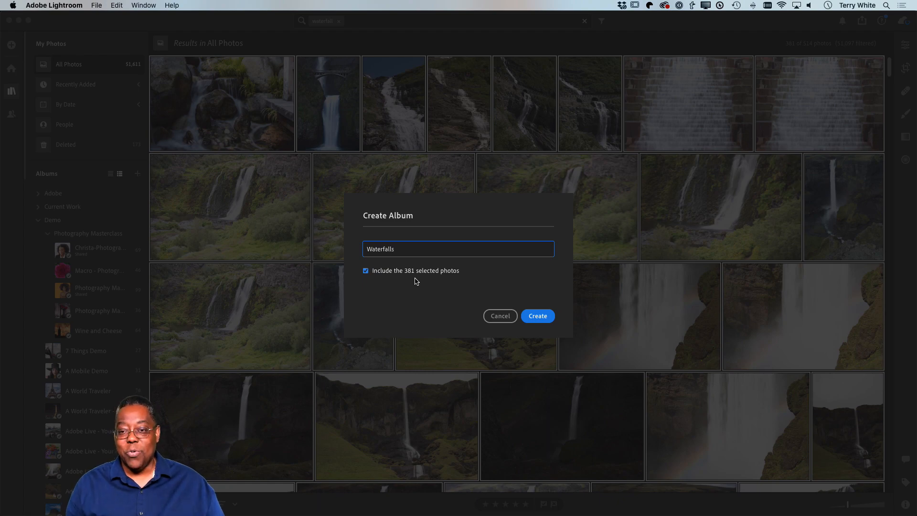
pyautogui.click(529, 315)
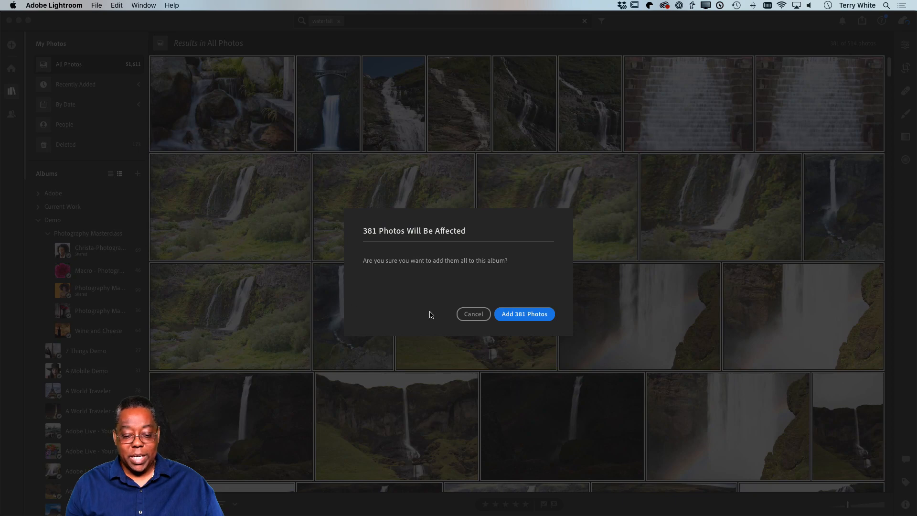
pyautogui.click(512, 317)
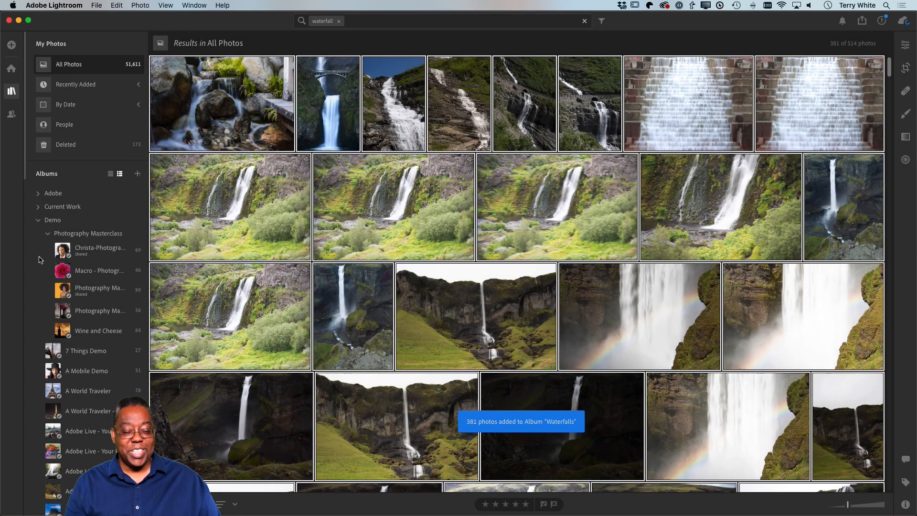
# - Open the Waterfalls album, reduce the selection to a single photo and look through the album's photos
pyautogui.scroll(-20, 105, 296)
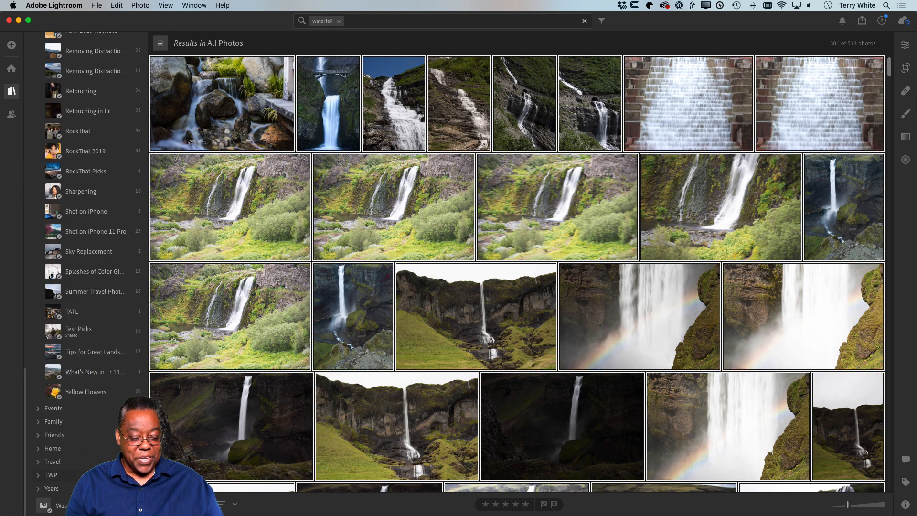
pyautogui.click(52, 506)
pyautogui.scroll(-10, 396, 300)
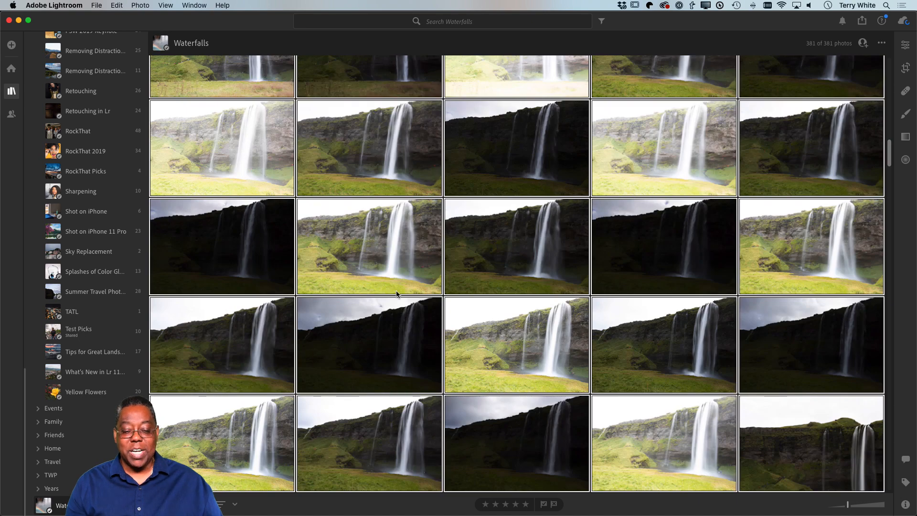
pyautogui.click(386, 265)
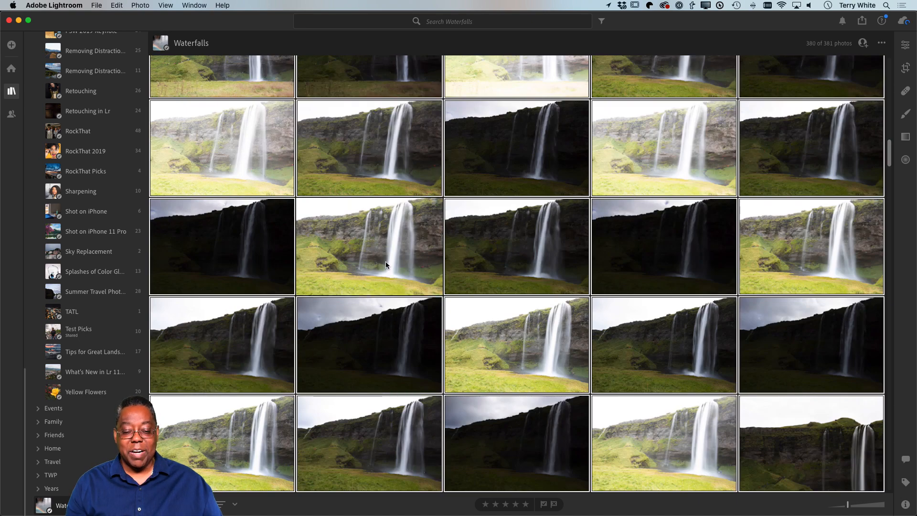
pyautogui.scroll(15, 445, 307)
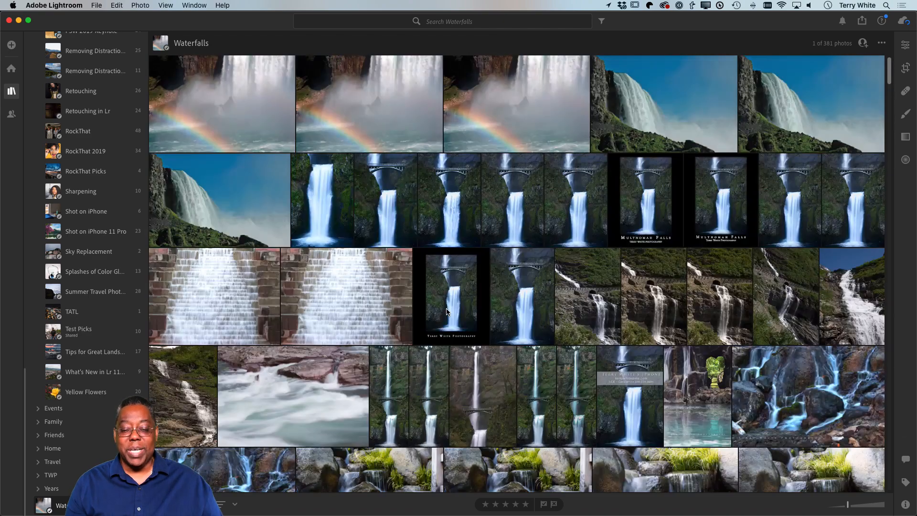